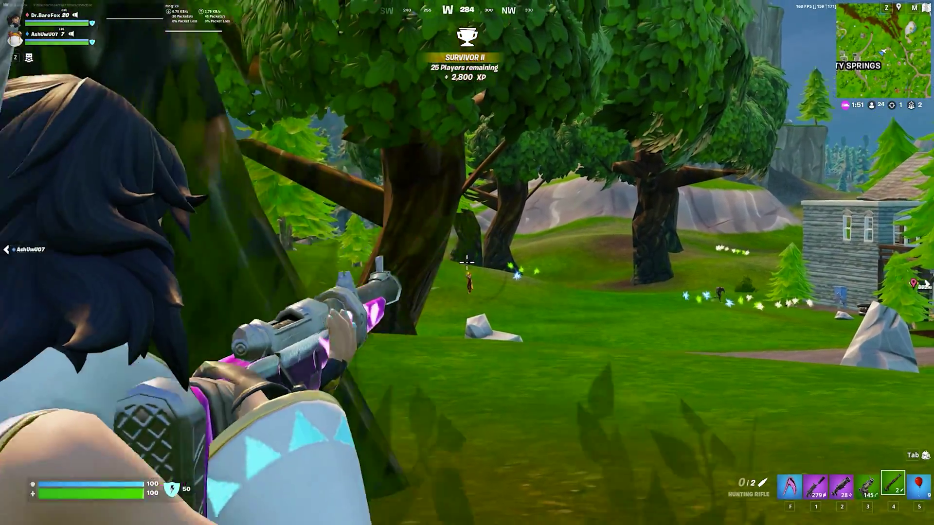
Fire a scoped hunting-rifle headshot at the distant enemy, then aim again
click(467, 263)
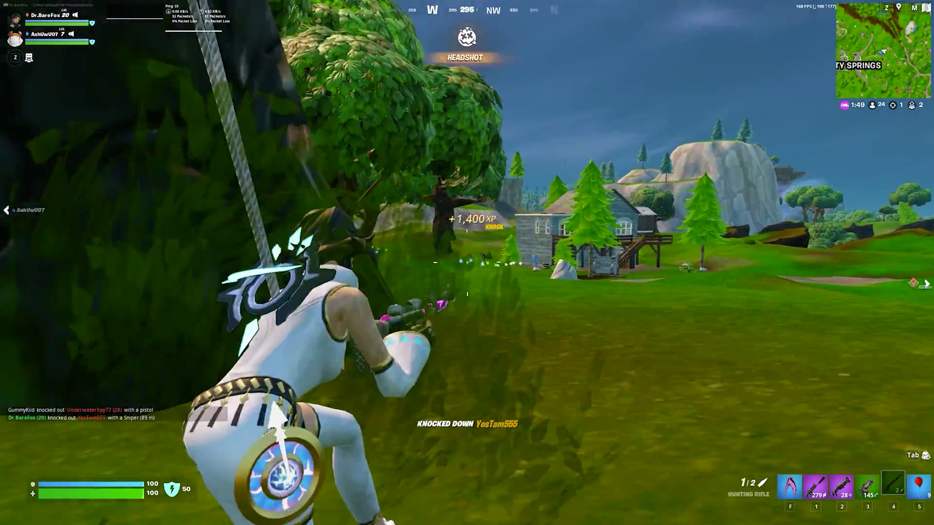
right_click(467, 263)
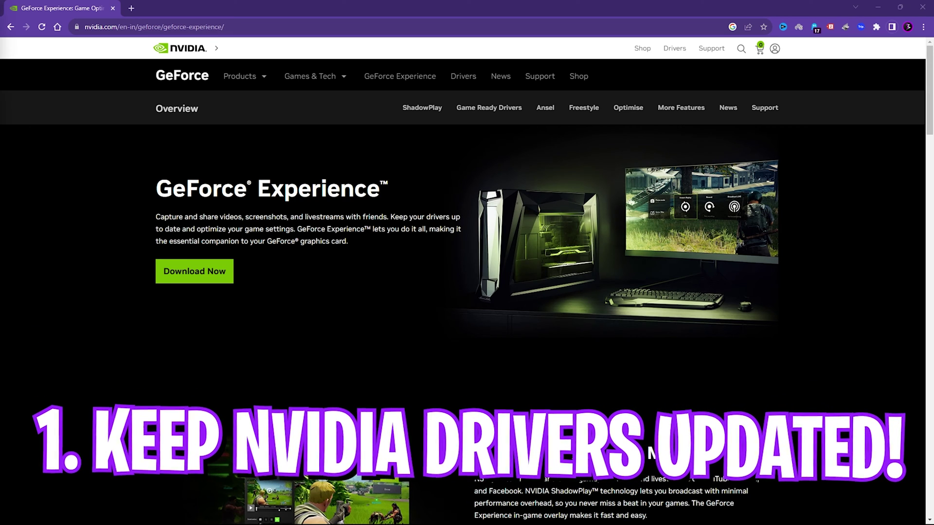
Highlight the GeForce Experience heading and clear the highlight, twice
drag(155, 194, 417, 187)
click(281, 192)
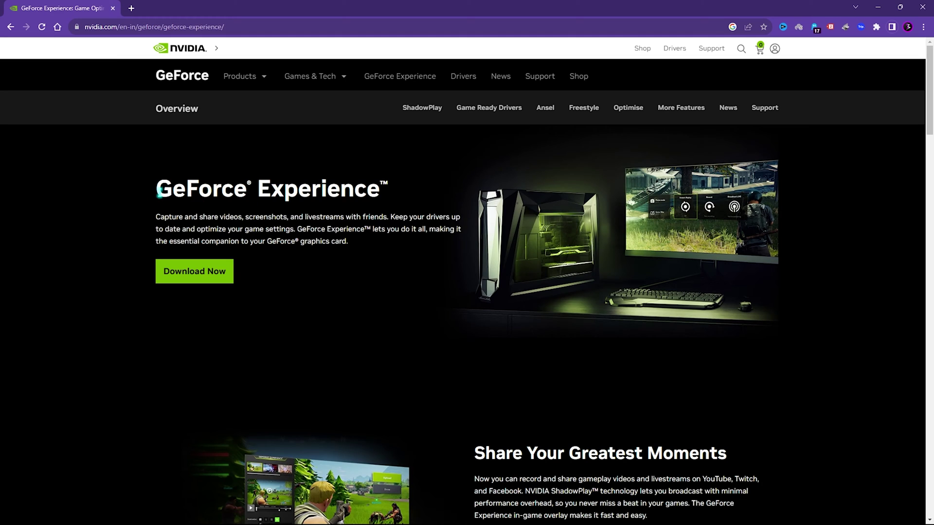
drag(159, 192, 391, 189)
click(366, 189)
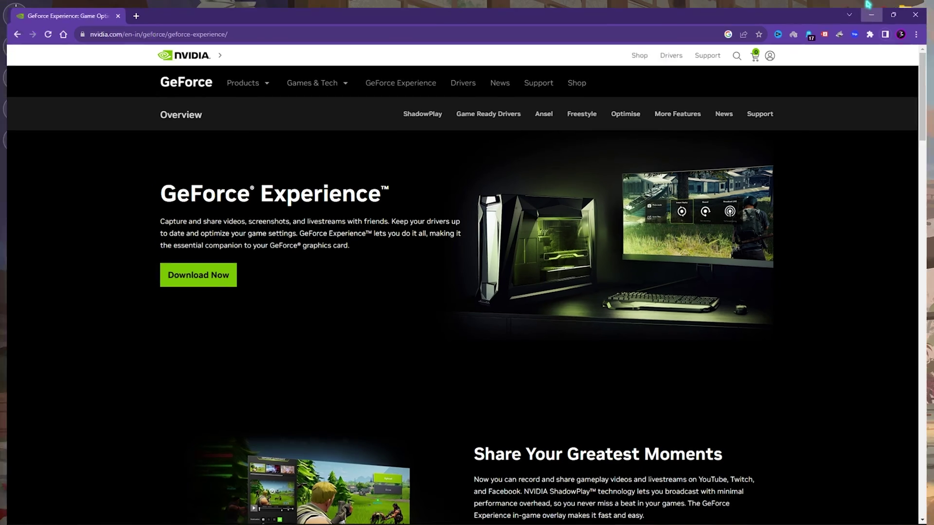
Launch the app from Start search ('epic') and switch to the DRIVERS updates page
key(super)
text(epic)
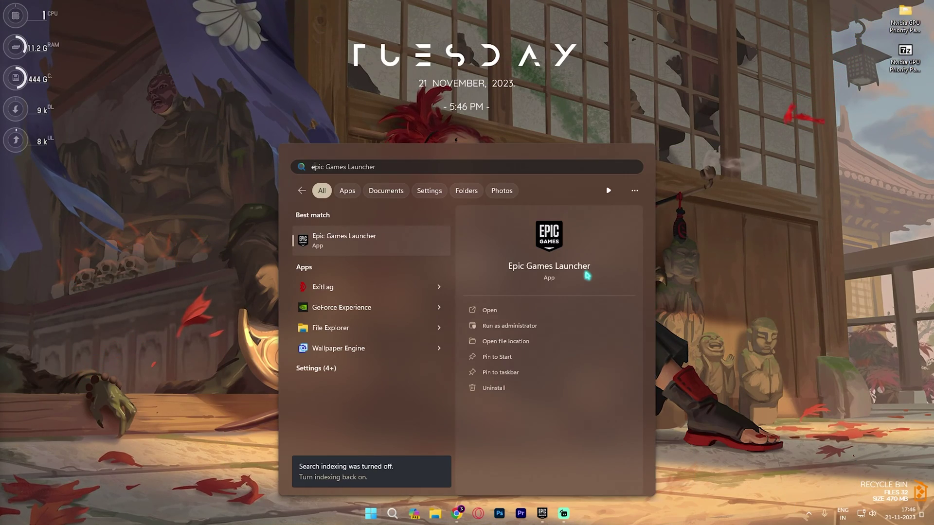
key(Return)
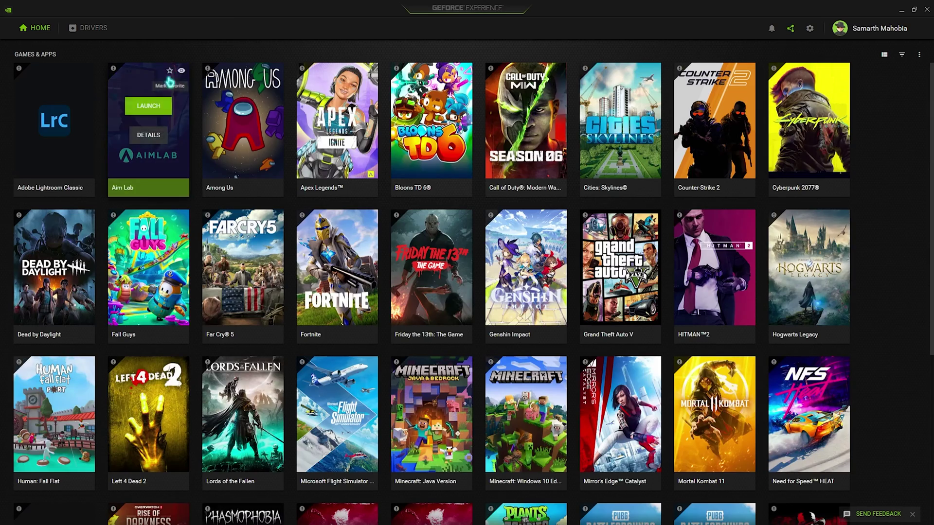
click(90, 30)
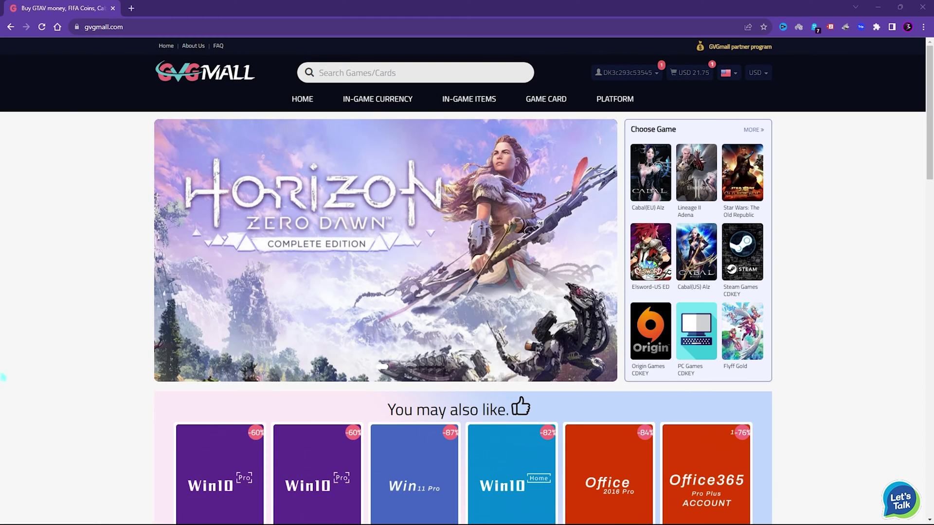
middle_click(75, 308)
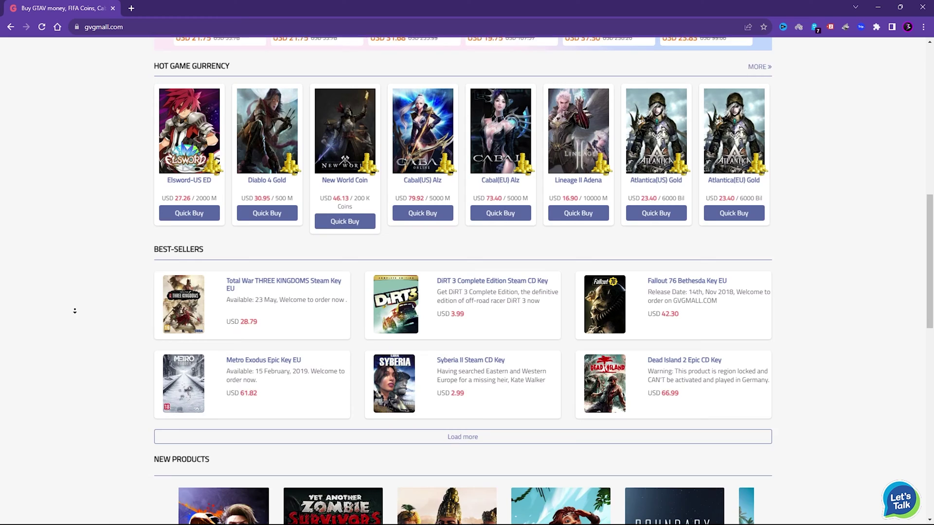
scroll(76, 311, up, 4)
scroll(76, 313, up, 5)
mouse_move(377, 98)
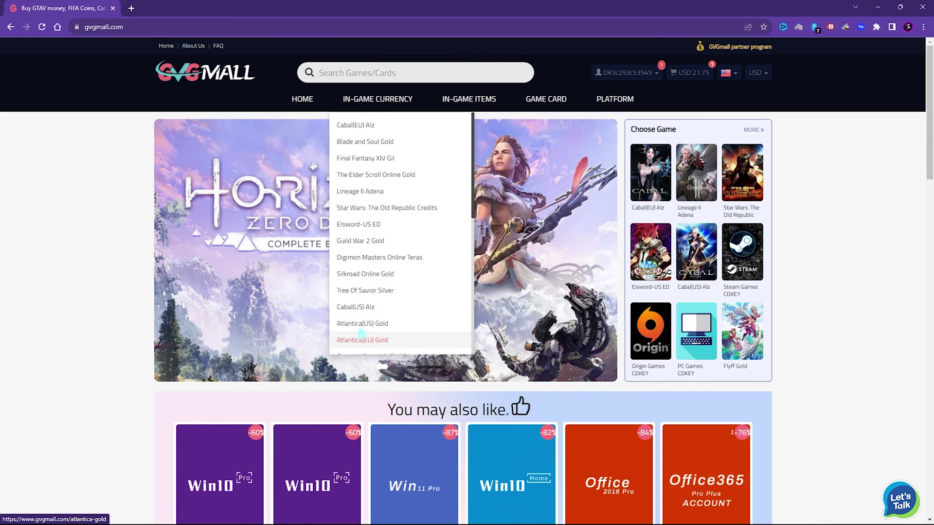
scroll(386, 257, down, 6)
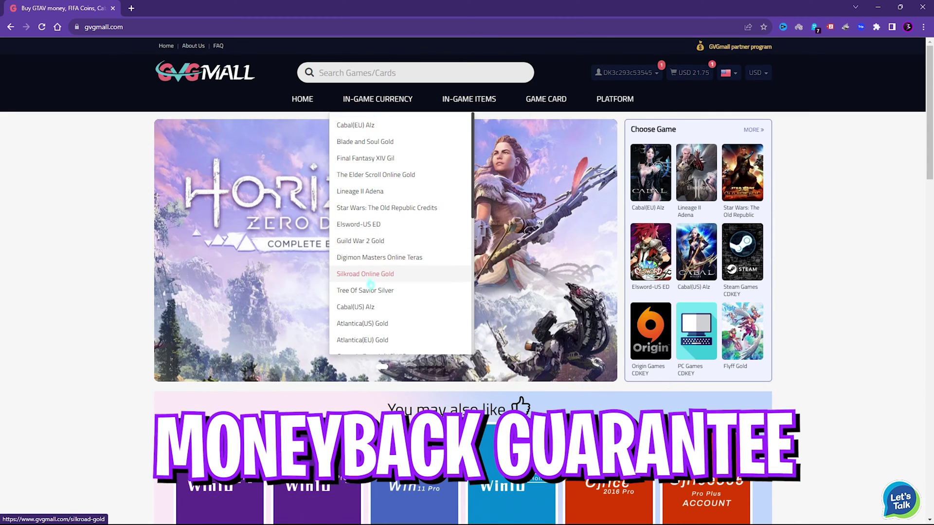
scroll(383, 264, down, 5)
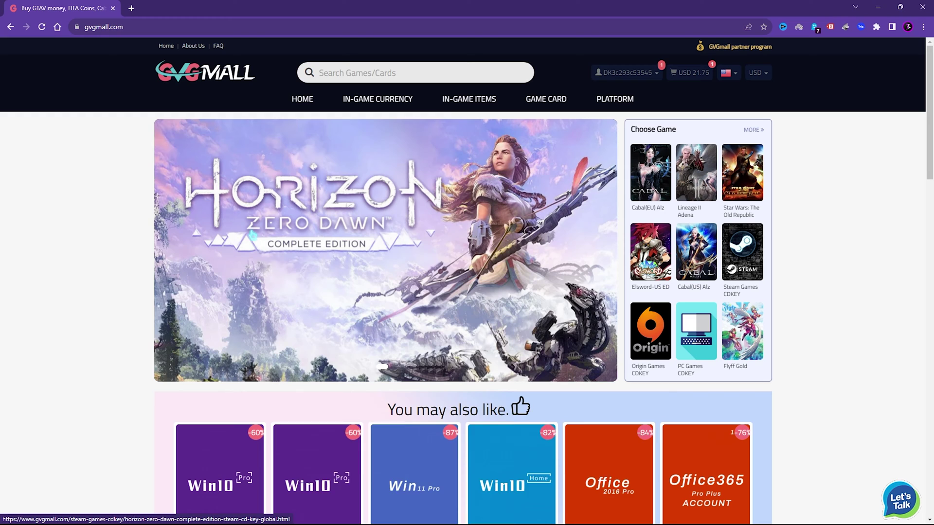
scroll(263, 338, down, 4)
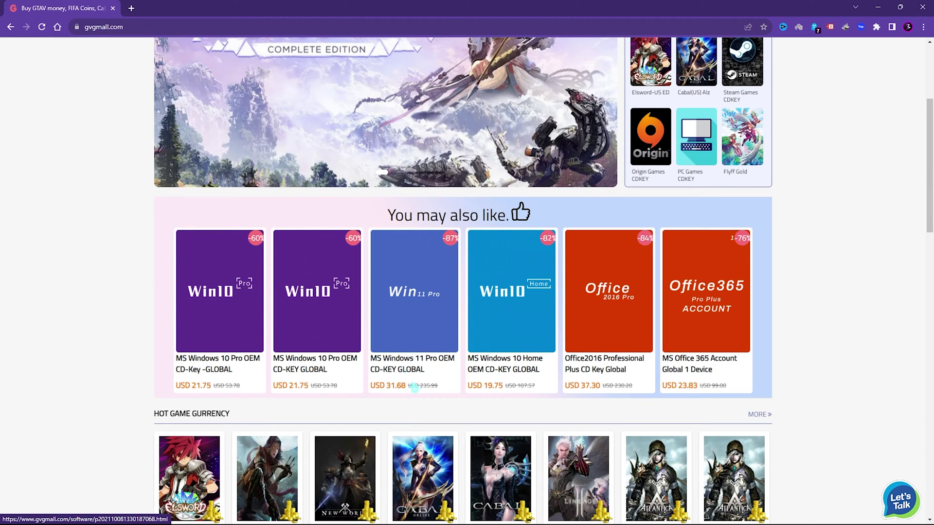
scroll(133, 403, up, 1)
scroll(133, 402, down, 1)
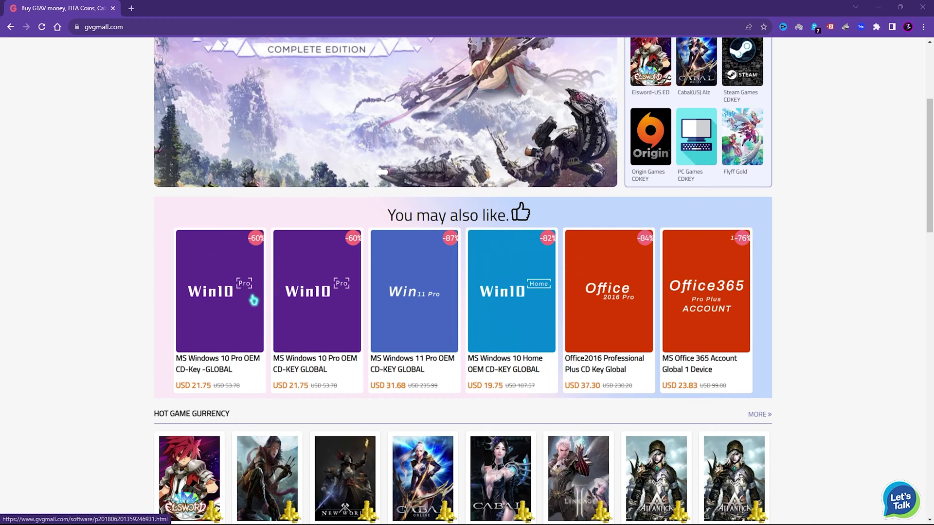
Open the Windows 10 Pro OEM key and apply promo code FOX25, bringing it to USD 16.31
click(315, 291)
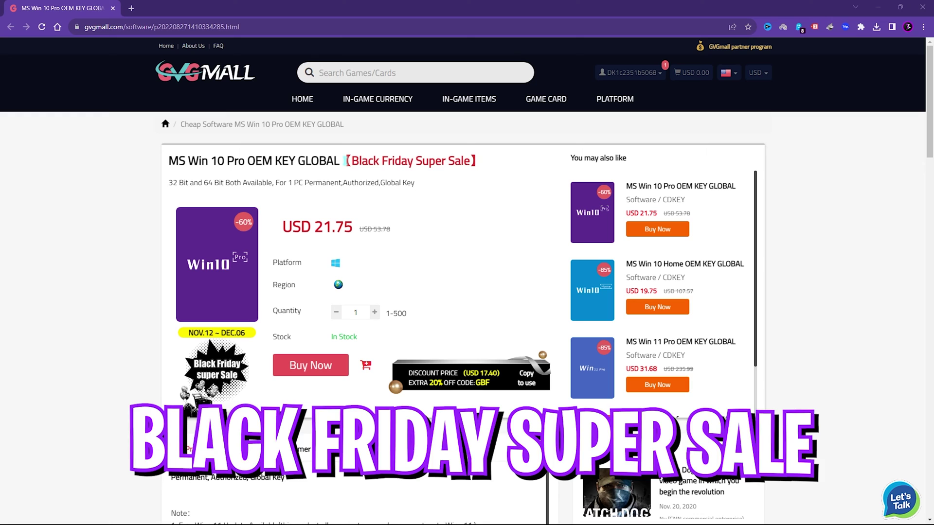
drag(345, 161, 484, 168)
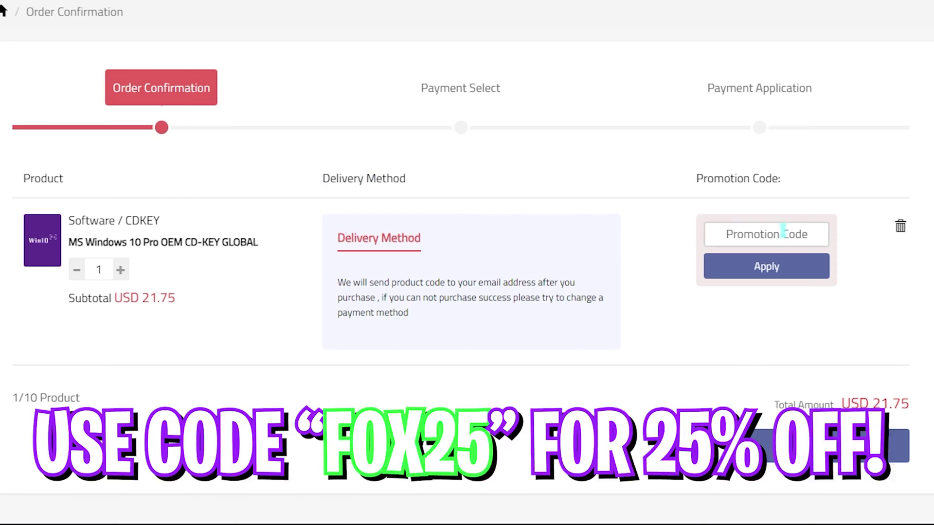
click(767, 234)
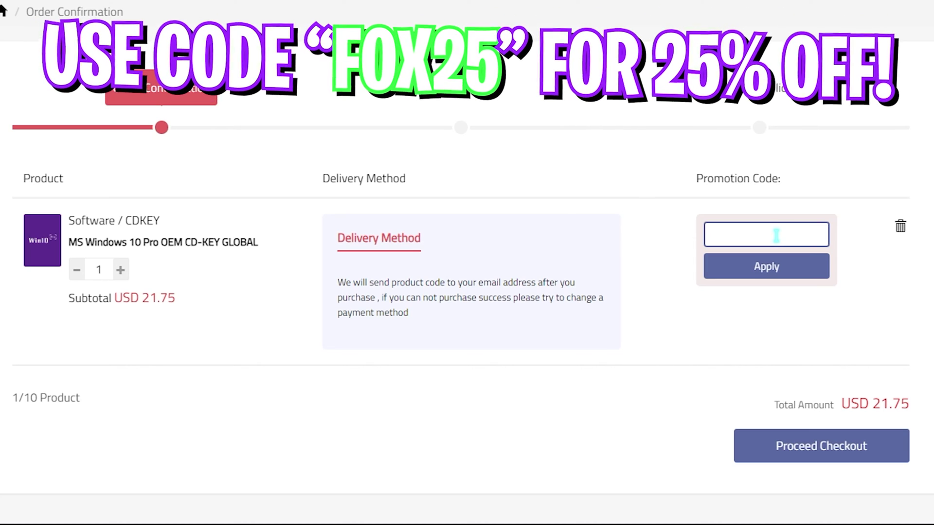
text(FOX25)
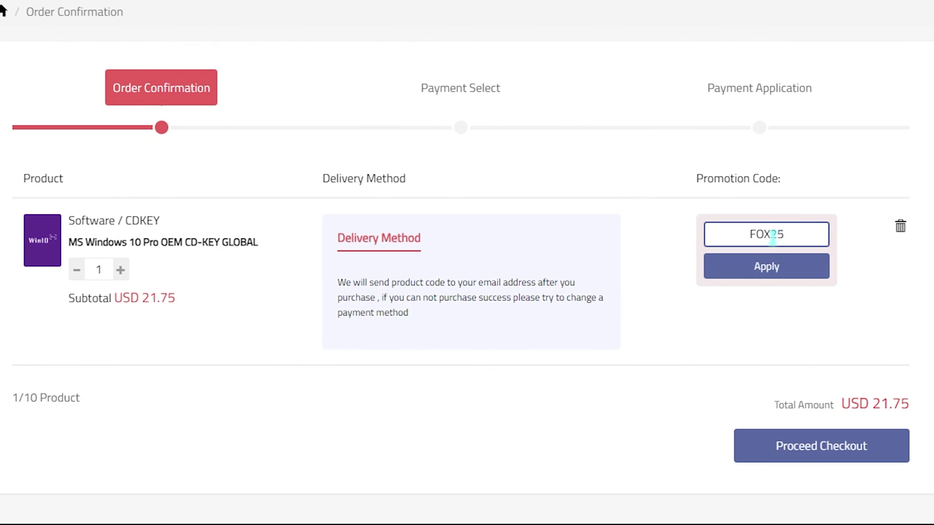
click(740, 267)
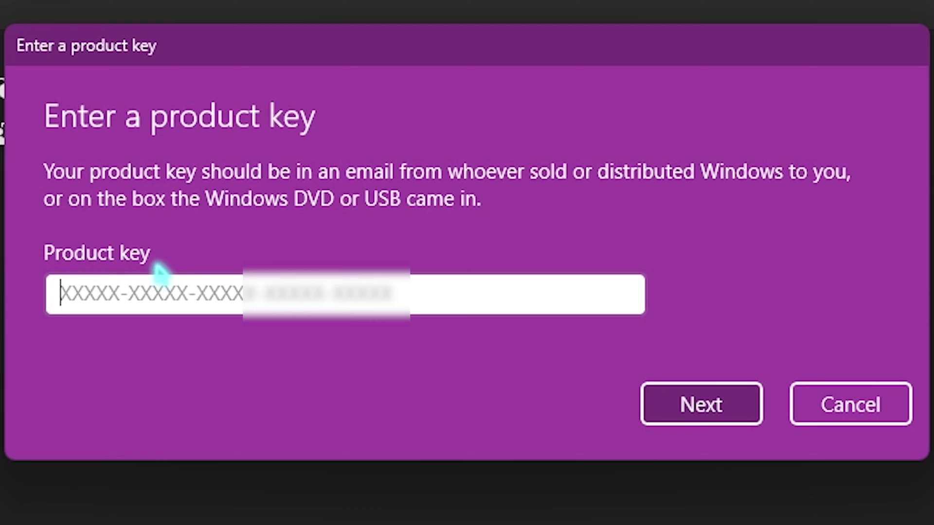
Paste the purchased product key and expand the Activation state details
key(ctrl+v)
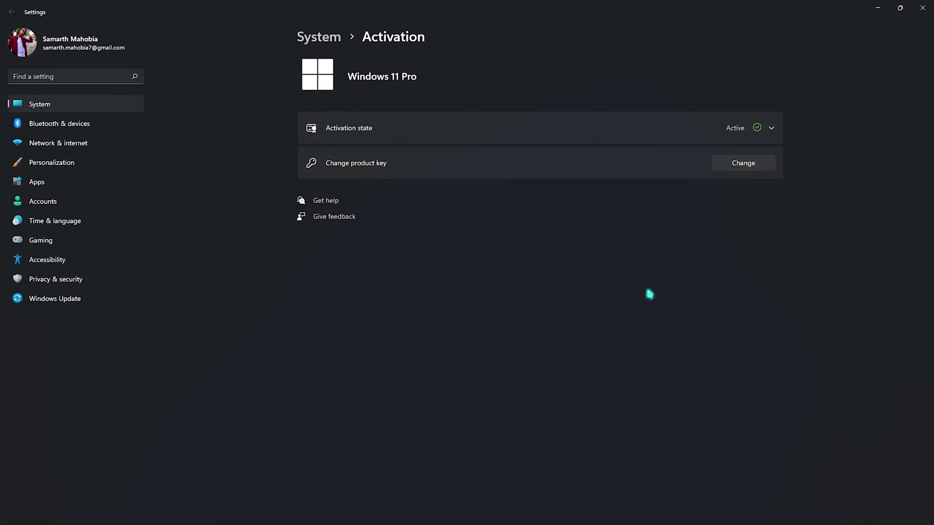
click(770, 129)
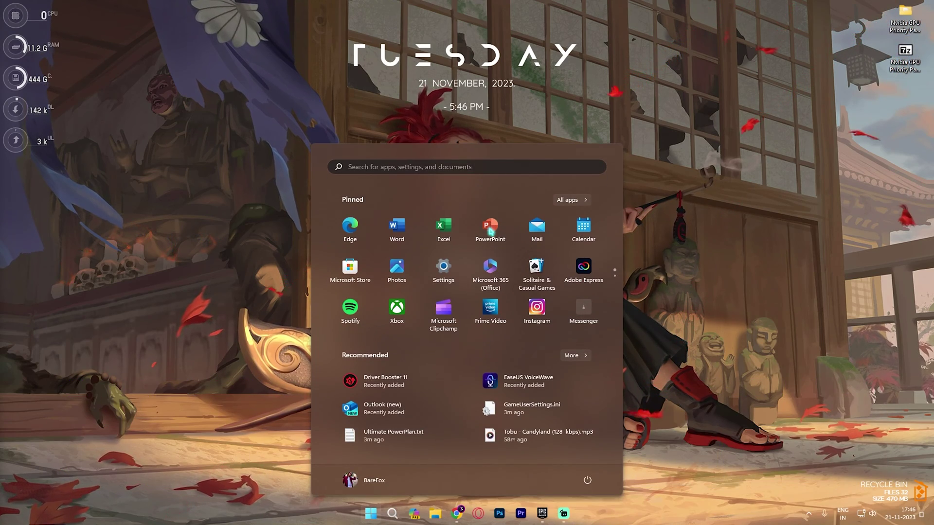
Launch NVIDIA Control Panel by searching 'control panel' from Start
text(control panel)
key(Down)
key(Down)
key(Down)
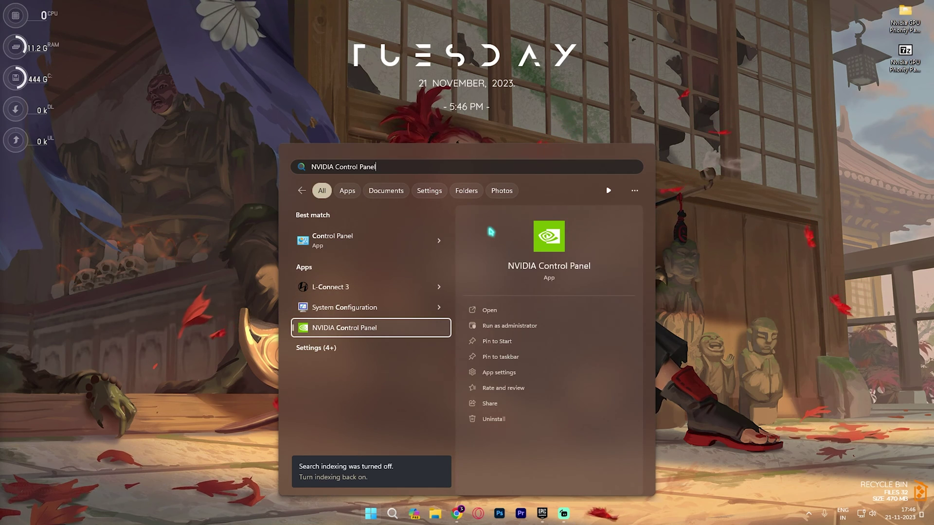
key(Return)
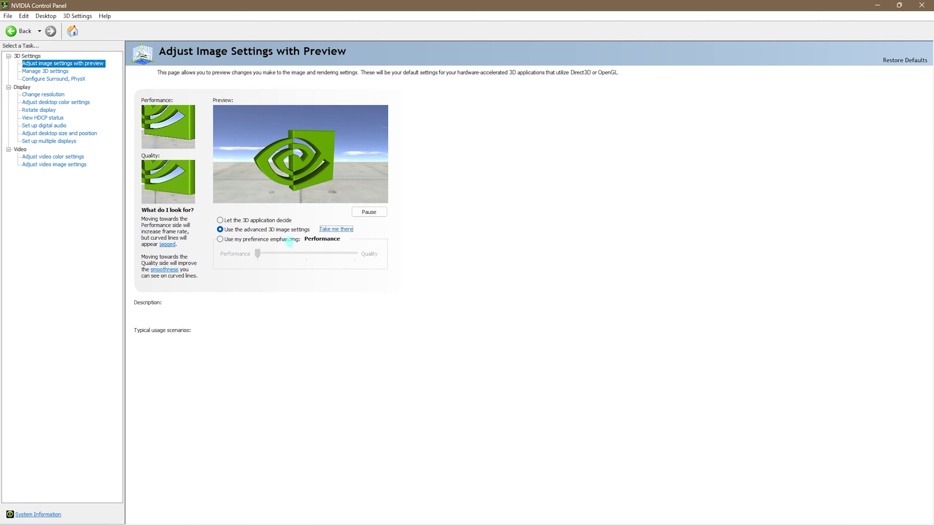
Review Manage 3D Settings' global list for Low Latency, power management and texture filtering values
click(336, 229)
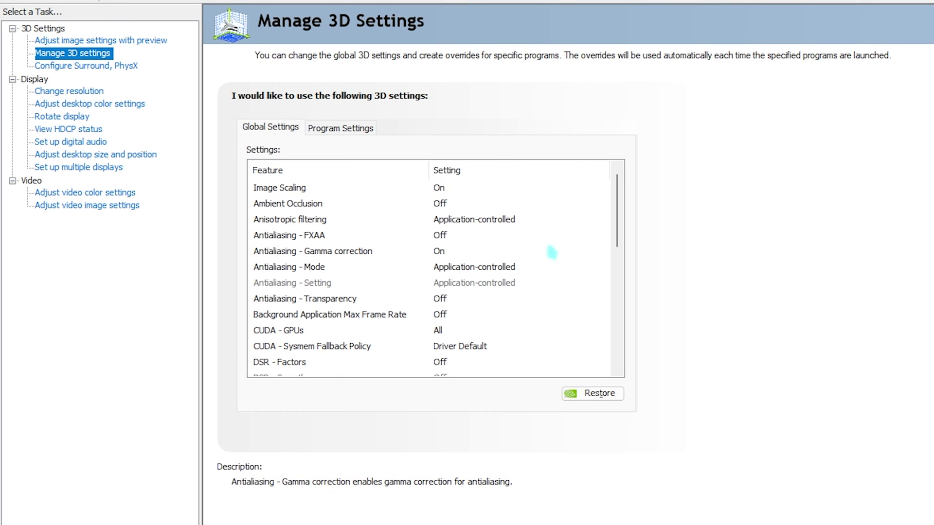
scroll(559, 253, down, 1)
scroll(547, 261, down, 1)
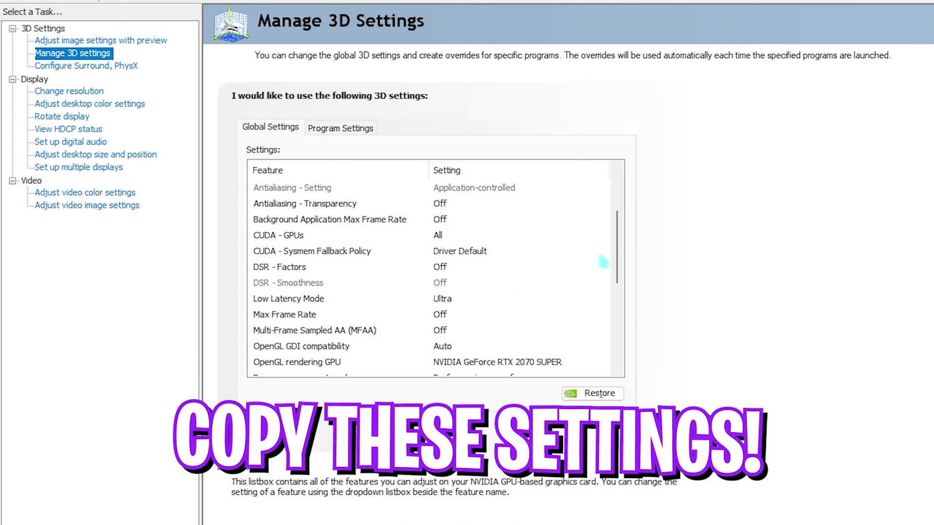
scroll(603, 263, down, 1)
scroll(603, 263, down, 1)
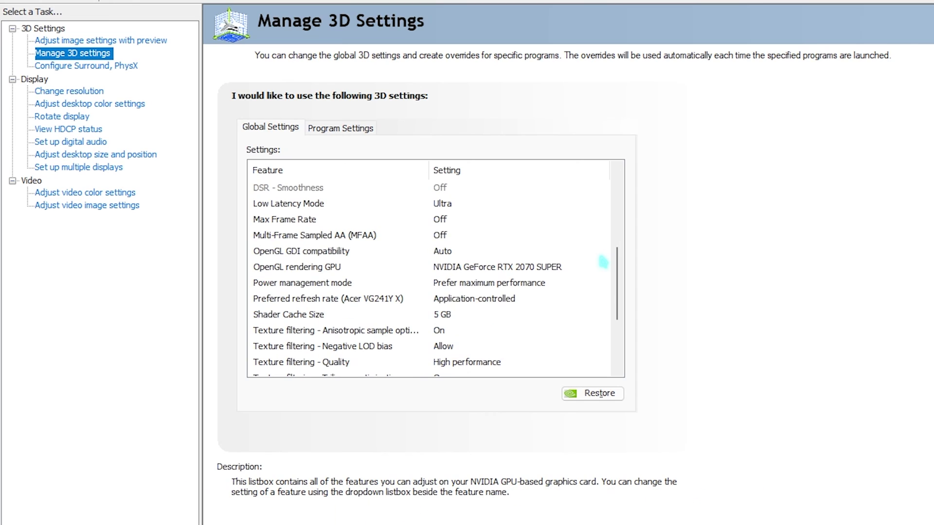
scroll(604, 263, down, 1)
scroll(603, 263, down, 1)
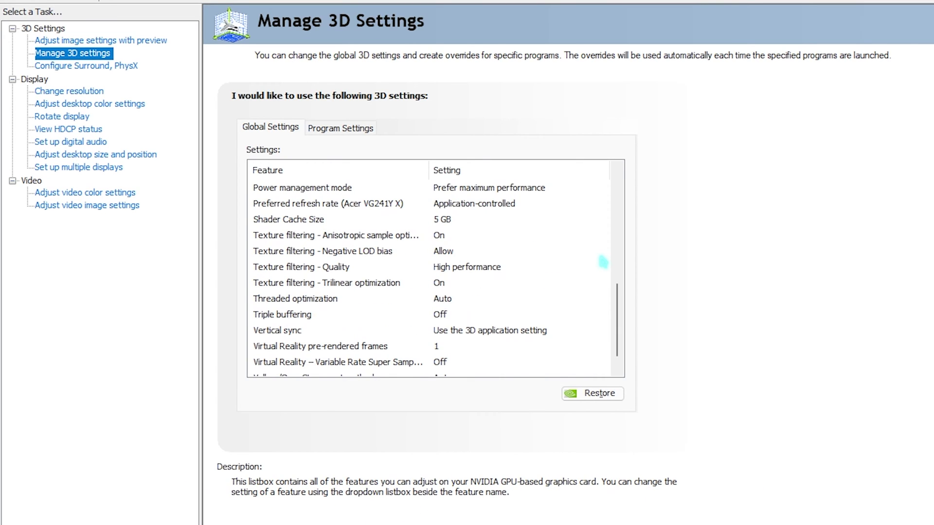
scroll(603, 263, down, 1)
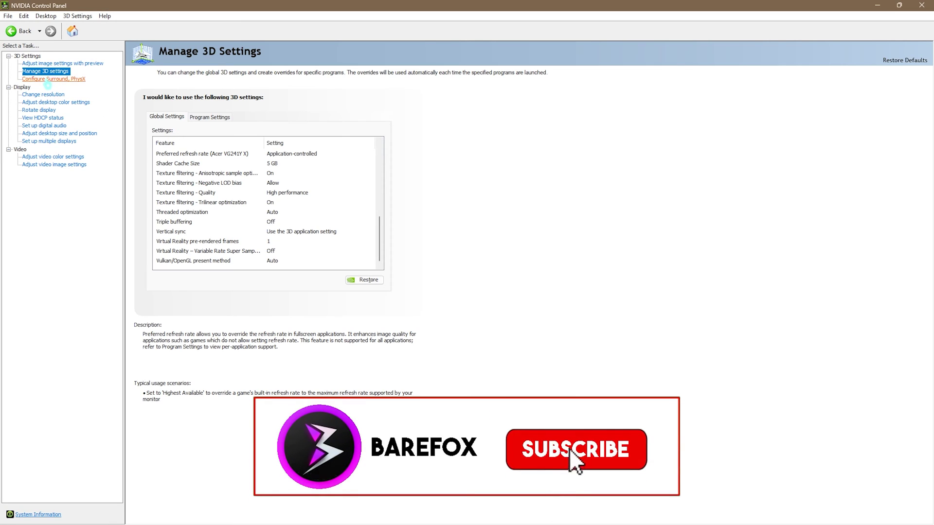
Keep the RTX 2070 SUPER as the PhysX processor
click(48, 81)
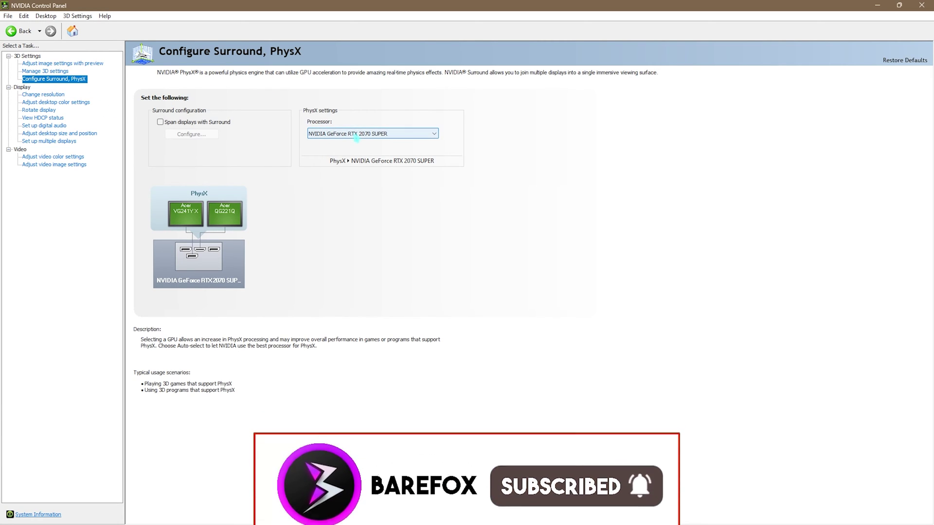
click(340, 134)
click(347, 160)
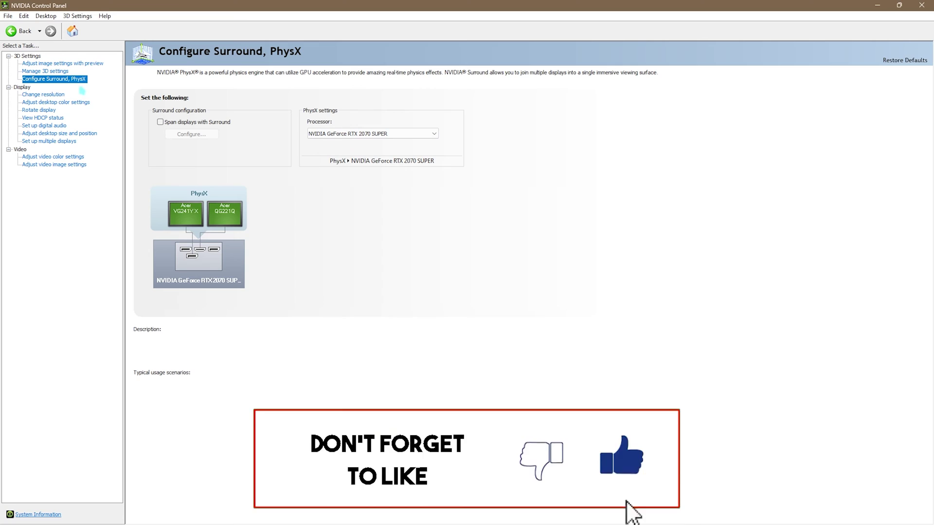
Keep the display at 1920×1080, 240Hz with Highest (32-bit) colour depth
click(49, 95)
scroll(198, 242, up, 1)
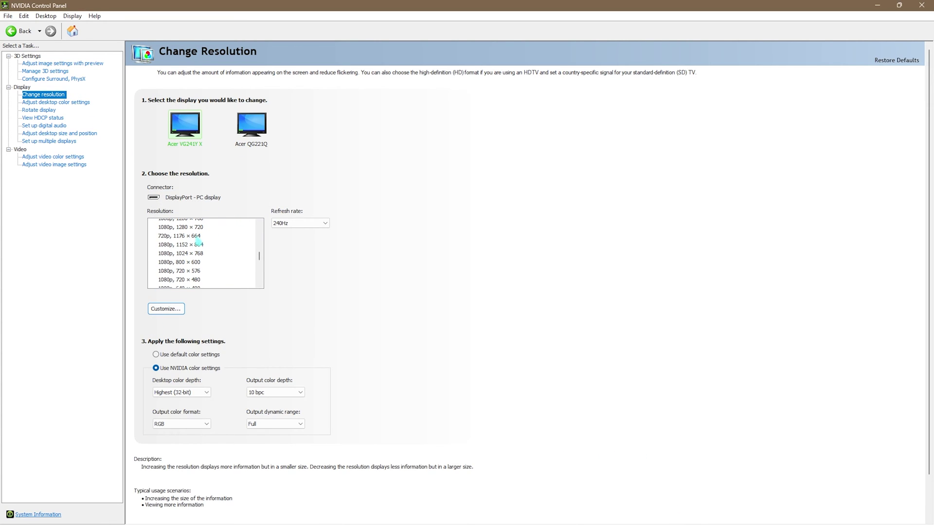
scroll(198, 241, up, 3)
scroll(171, 259, down, 3)
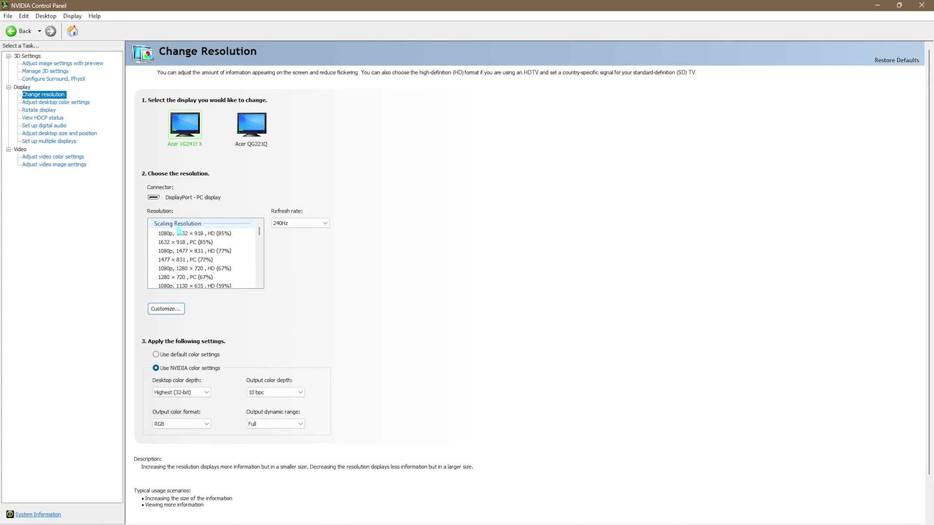
scroll(205, 246, down, 3)
scroll(199, 246, up, 1)
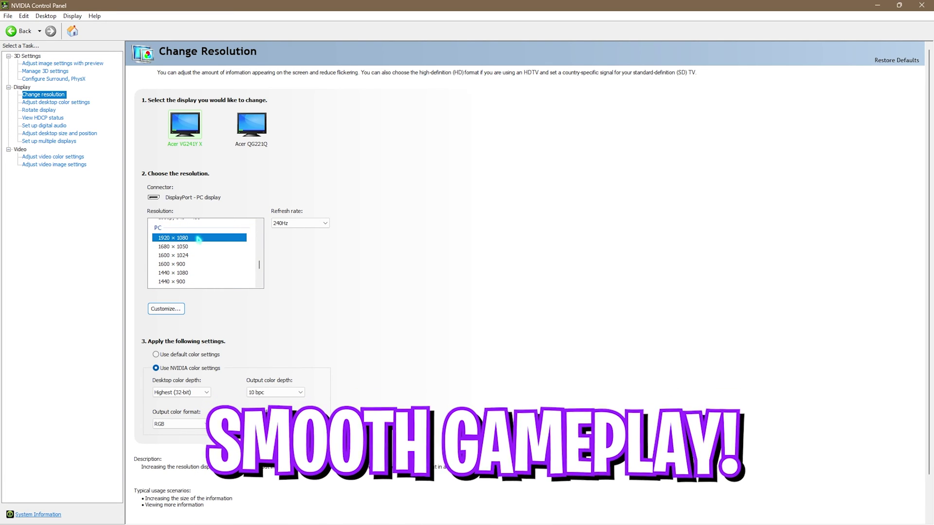
click(296, 232)
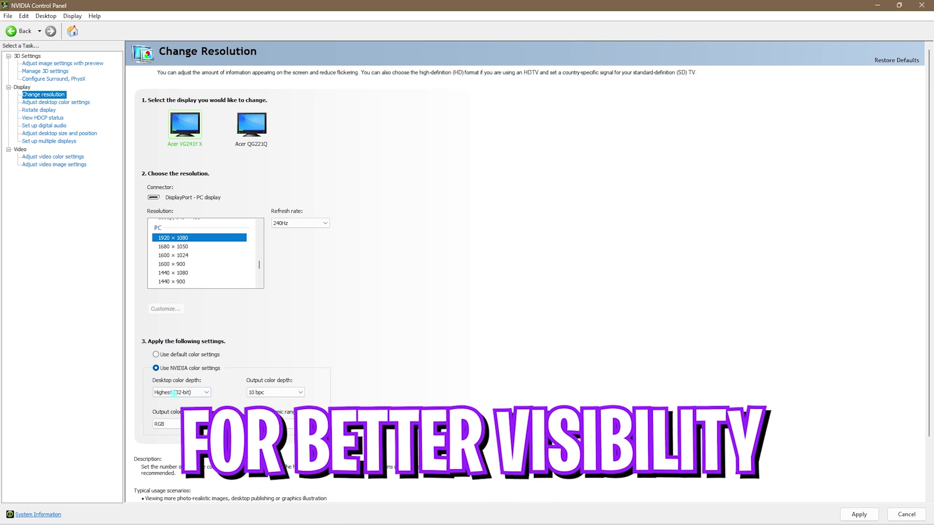
click(181, 392)
click(174, 401)
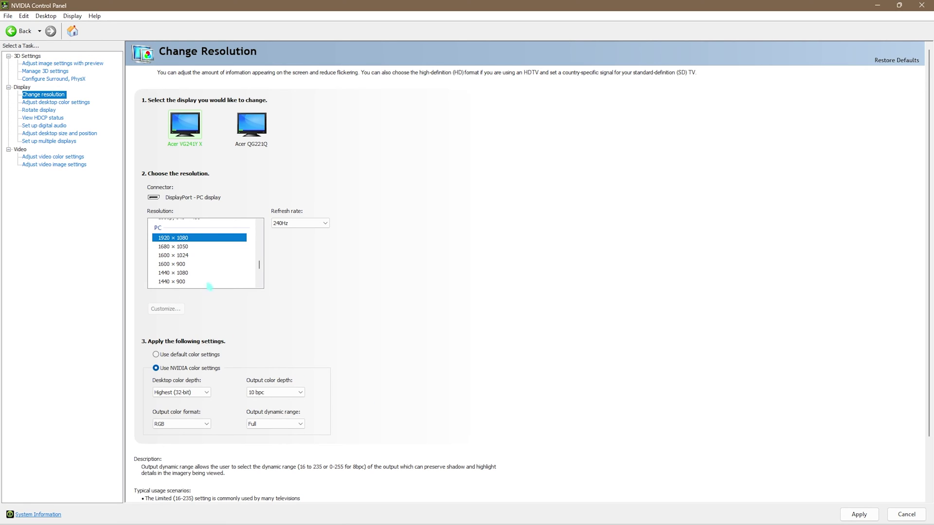
click(49, 103)
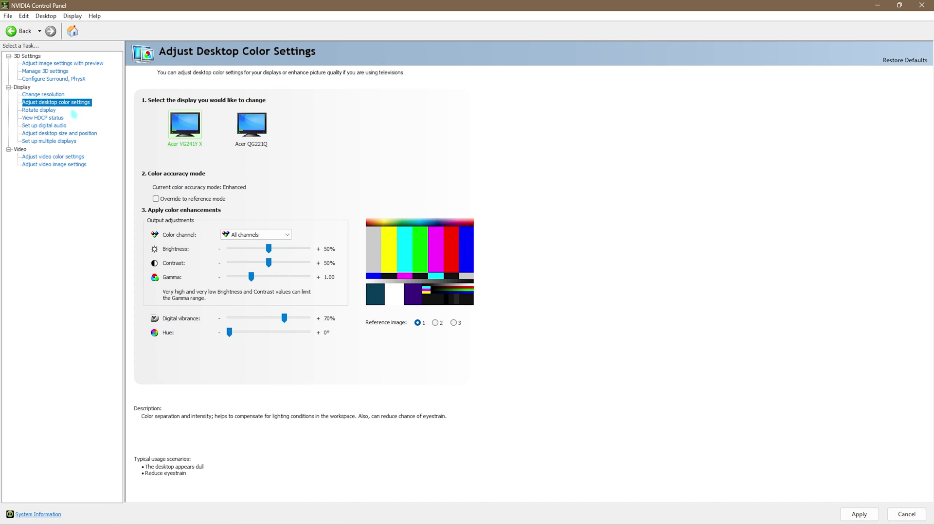
Switch to Adjust video color settings under Video in the task tree
click(55, 157)
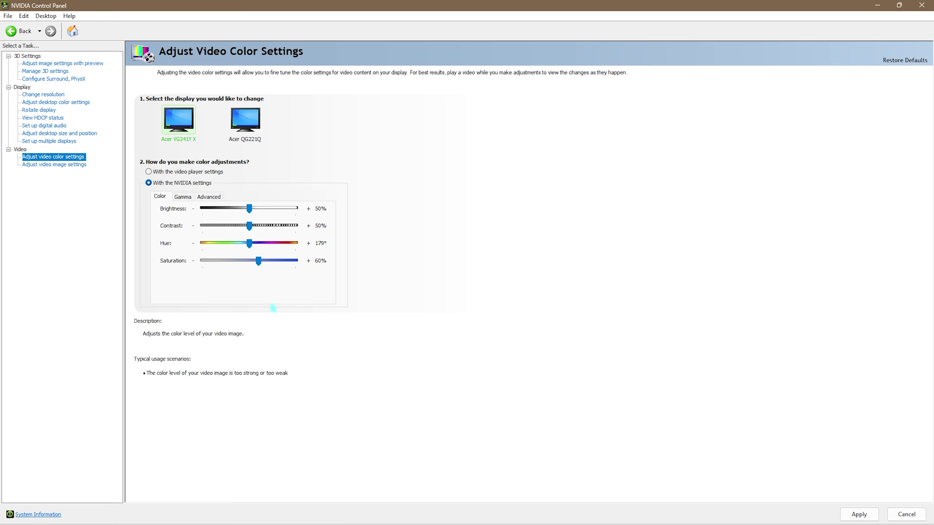
Confirm Full (0-255) dynamic range on the Advanced tab and close the panel
click(183, 197)
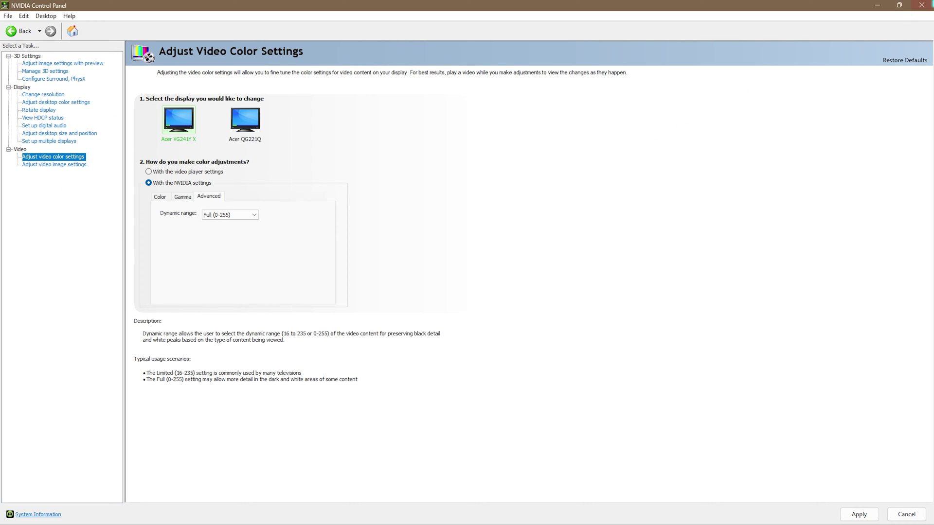
click(922, 5)
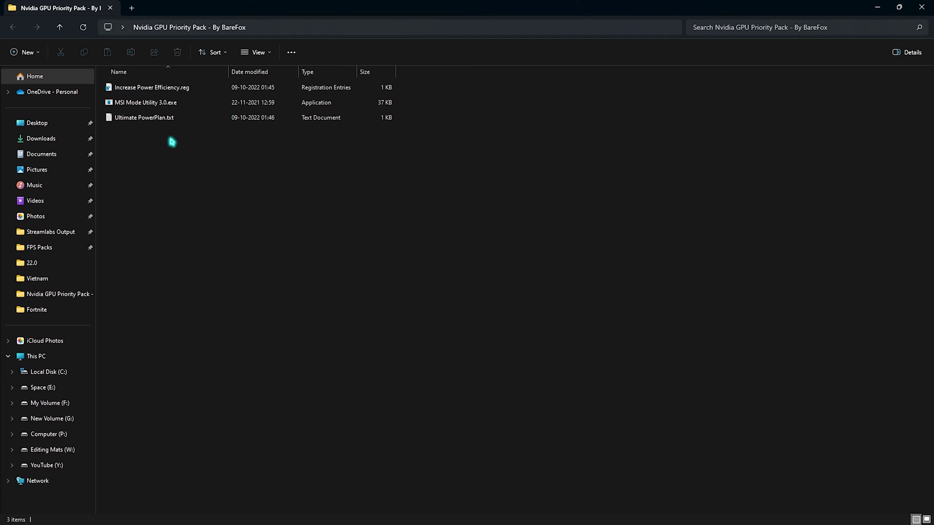
Select MSI Mode Utility 3.0.exe in the Nvidia GPU Priority Pack folder
click(161, 89)
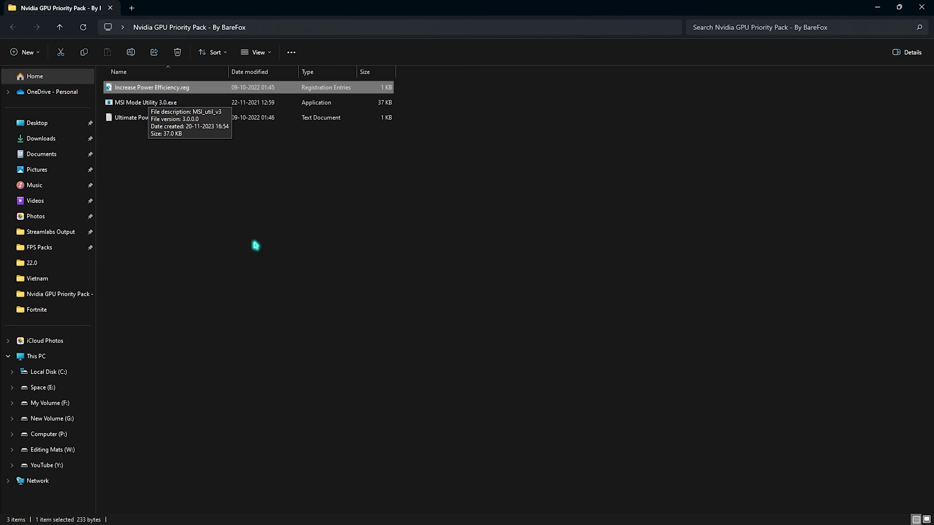
click(263, 214)
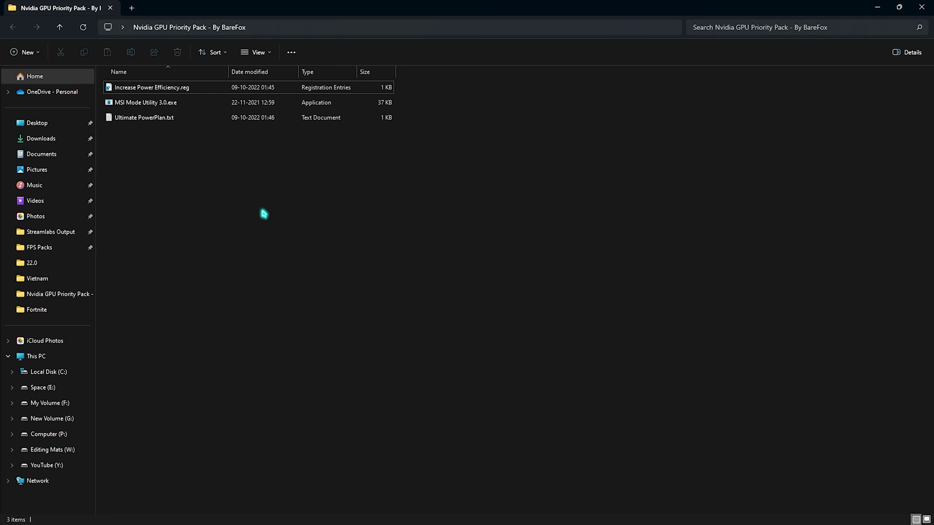
click(135, 106)
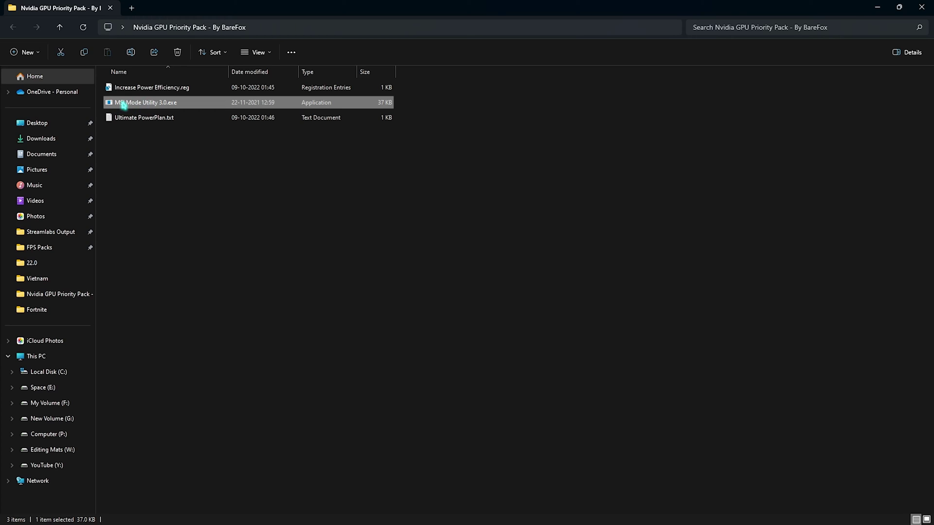
Run MSI Mode Utility as administrator and give the RTX 2070 SUPER High interrupt priority
mouse_move(145, 102)
right_click(185, 104)
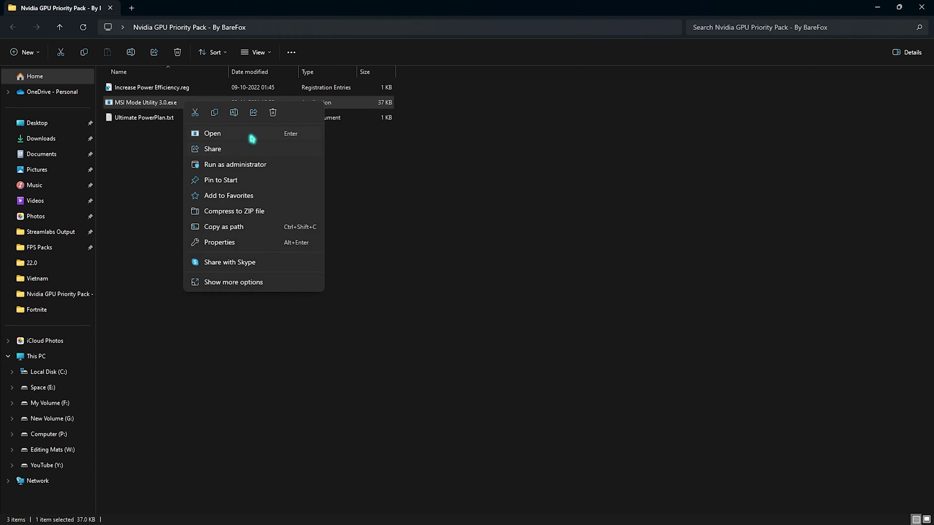
click(226, 162)
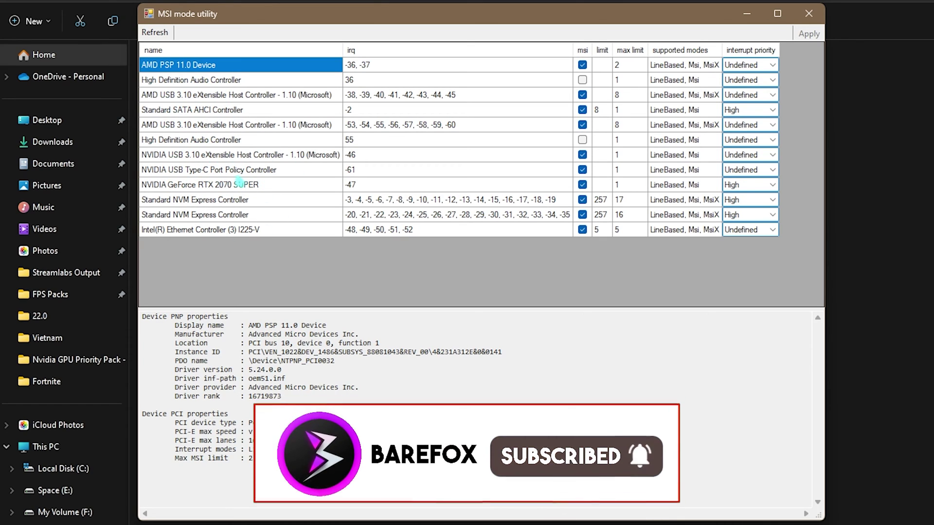
click(199, 185)
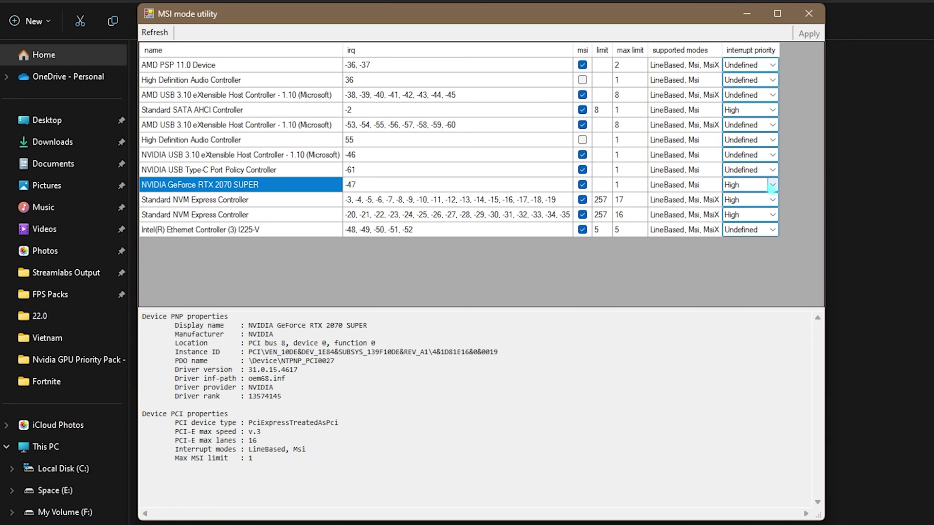
click(773, 185)
click(744, 226)
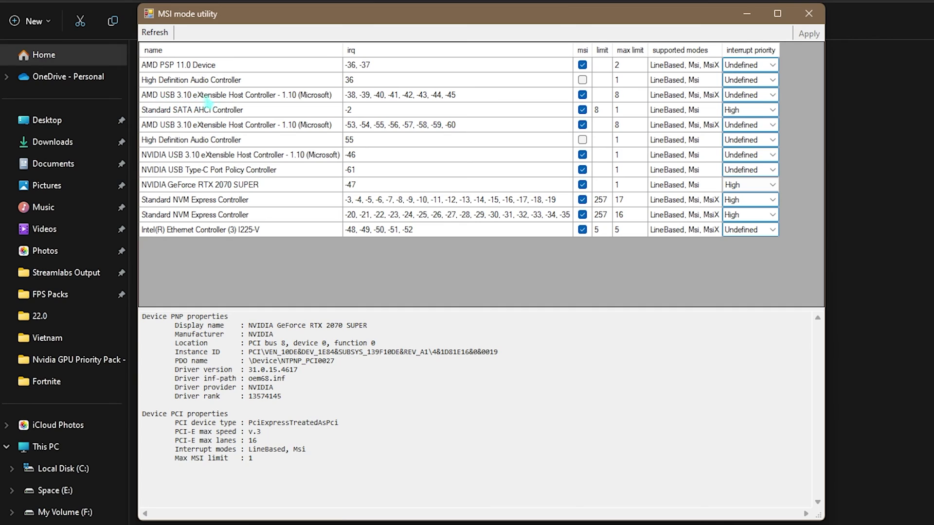
Set the first AMD USB 3.10 controller and Intel Ethernet controller to High priority and apply
click(744, 96)
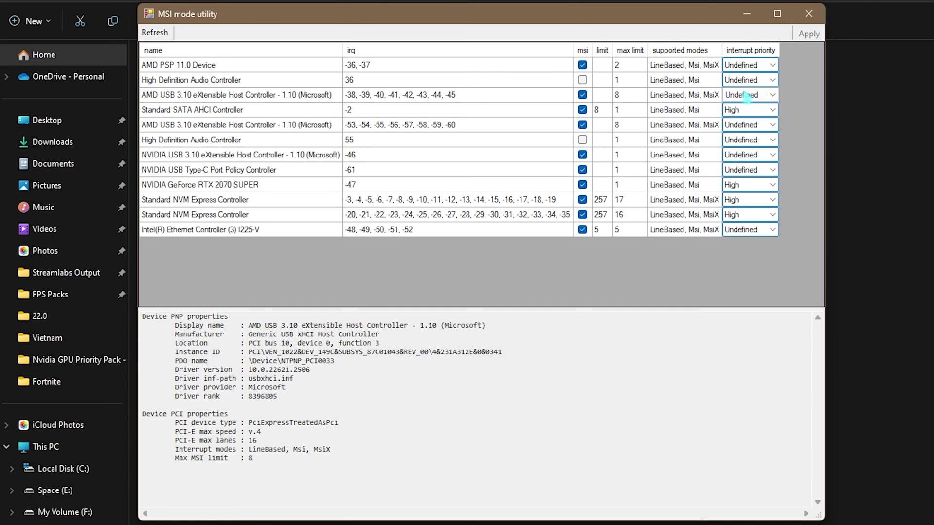
click(757, 96)
click(744, 134)
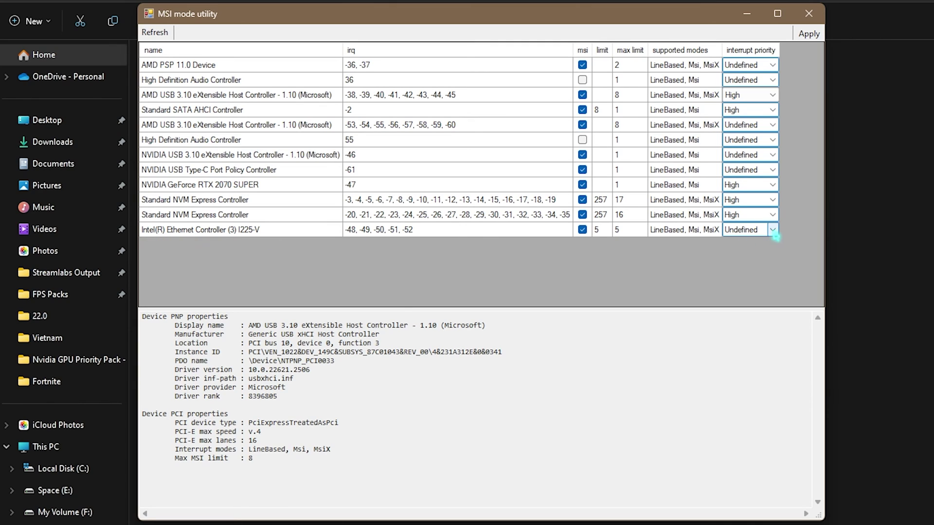
click(773, 230)
click(744, 268)
click(802, 36)
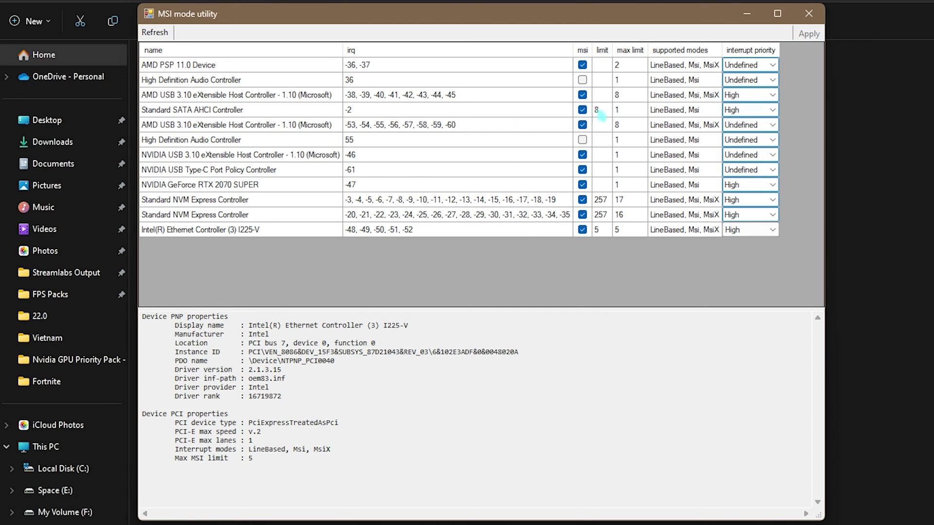
click(808, 14)
Copy the powercfg -duplicatescheme line from Ultimate PowerPlan.txt and run it in Command Prompt
click(208, 120)
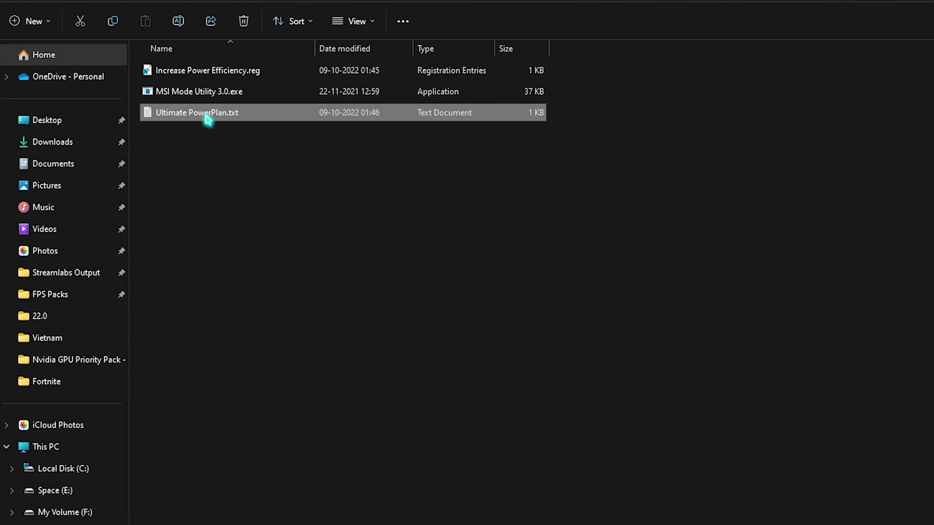
double_click(207, 120)
triple_click(45, 77)
key(ctrl+c)
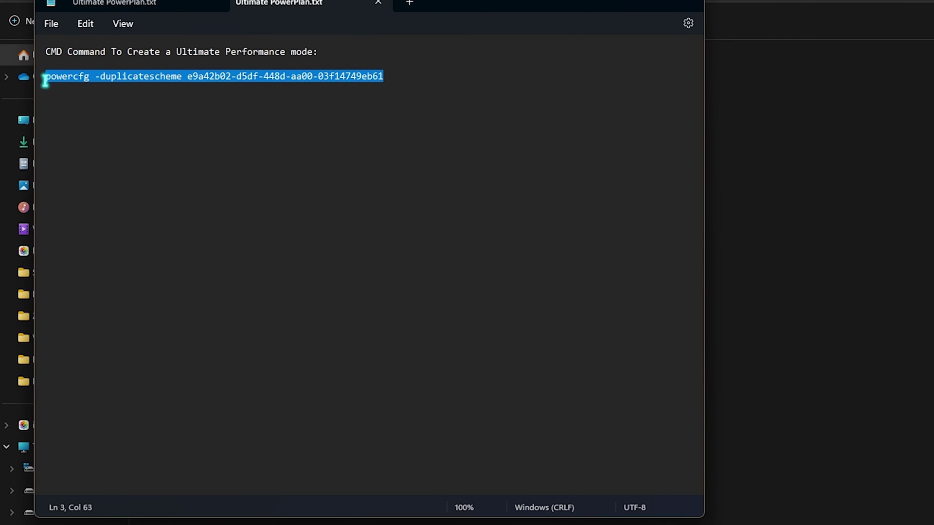
key(super)
text(cmd)
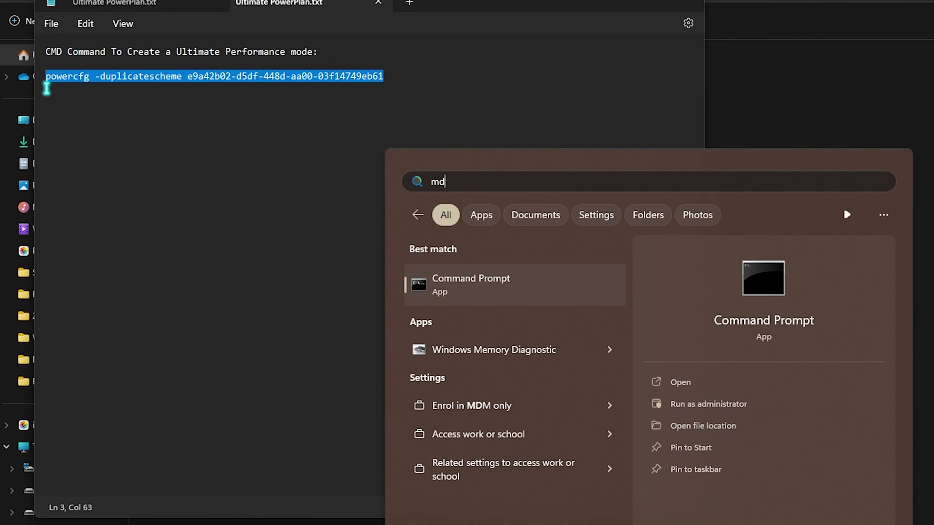
key(Return)
key(ctrl+v)
key(Return)
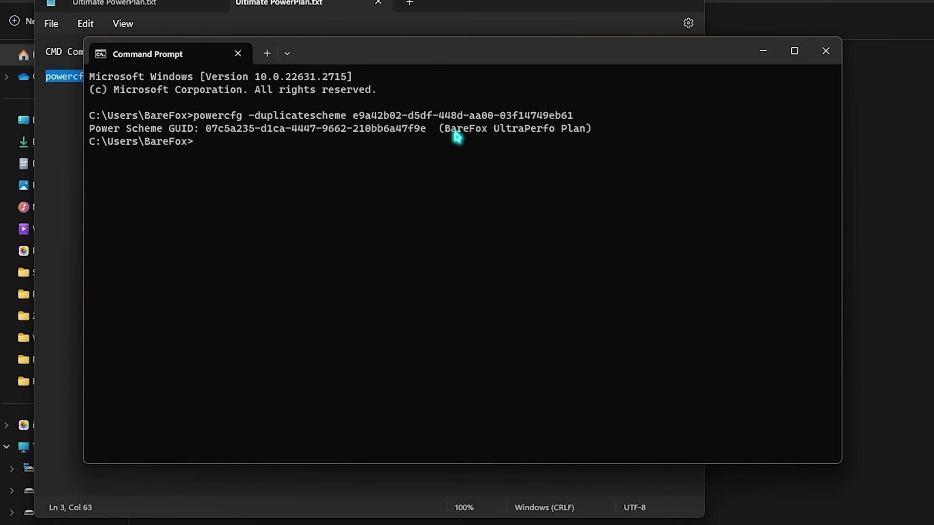
Open Control Panel from Start, search 'Power', and go to Power Options' plan page
key(super)
text(control)
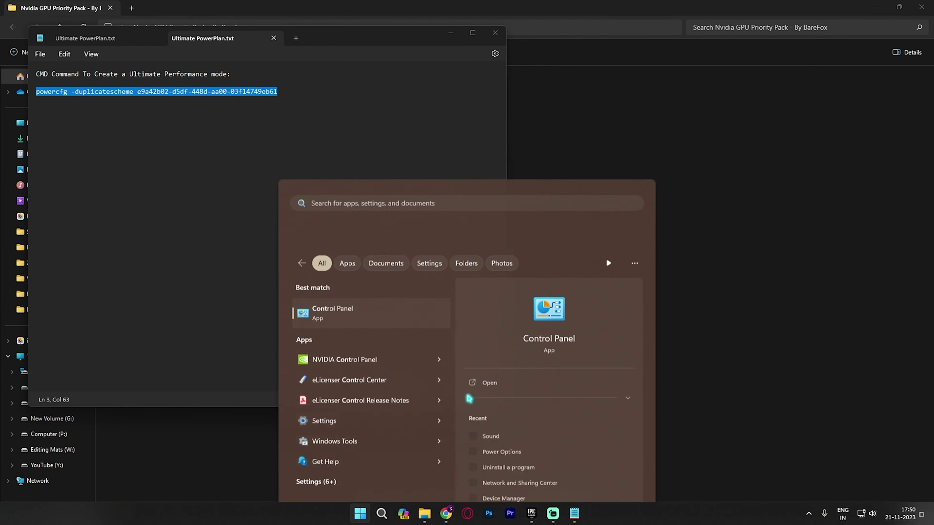
key(Return)
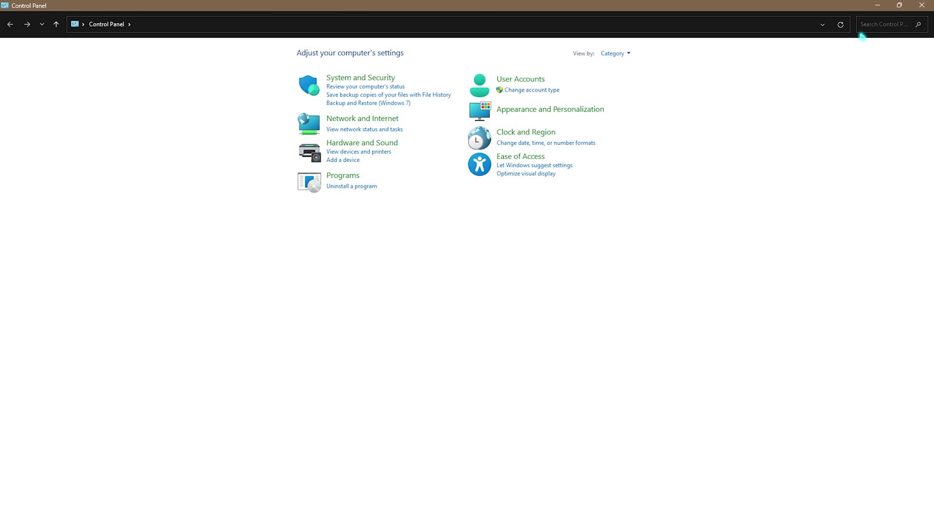
text(Power)
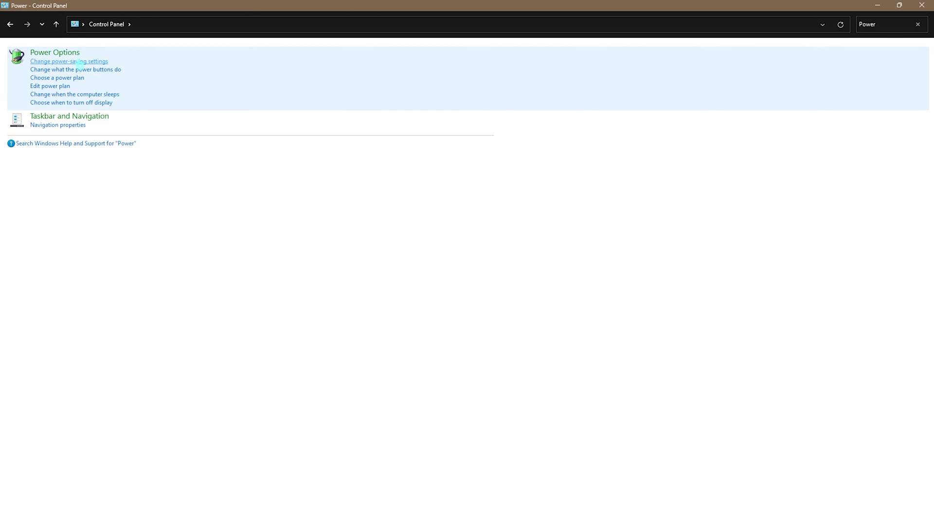
click(80, 62)
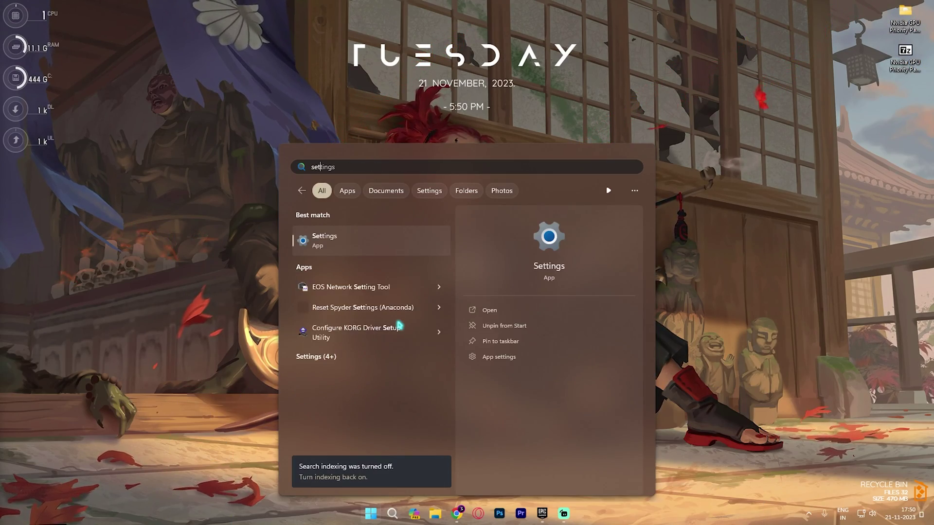
Go from Settings' Gaming > Game Mode through Graphics to the Default graphics settings page
key(Return)
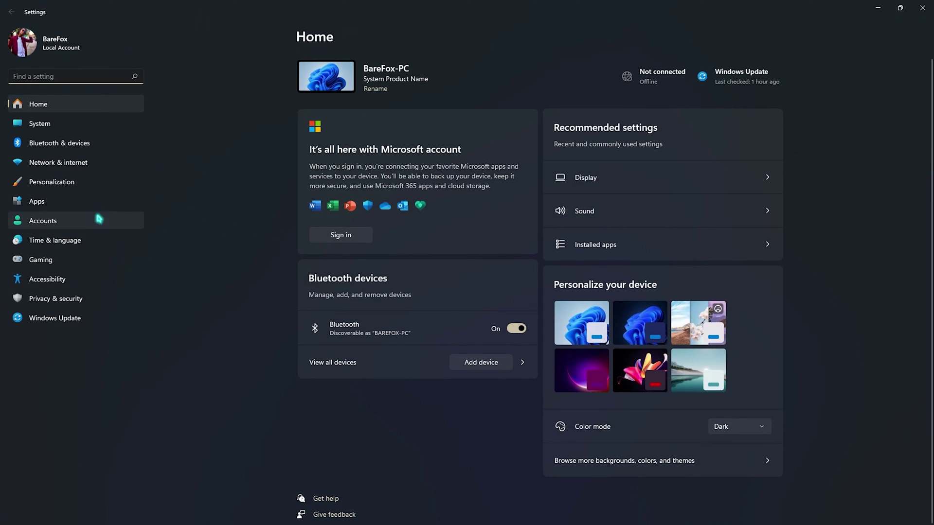
click(43, 259)
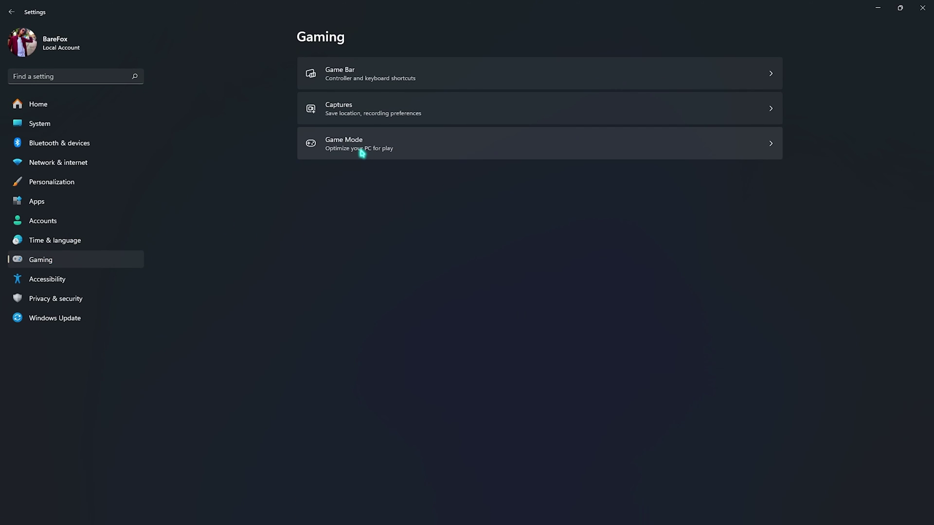
click(363, 149)
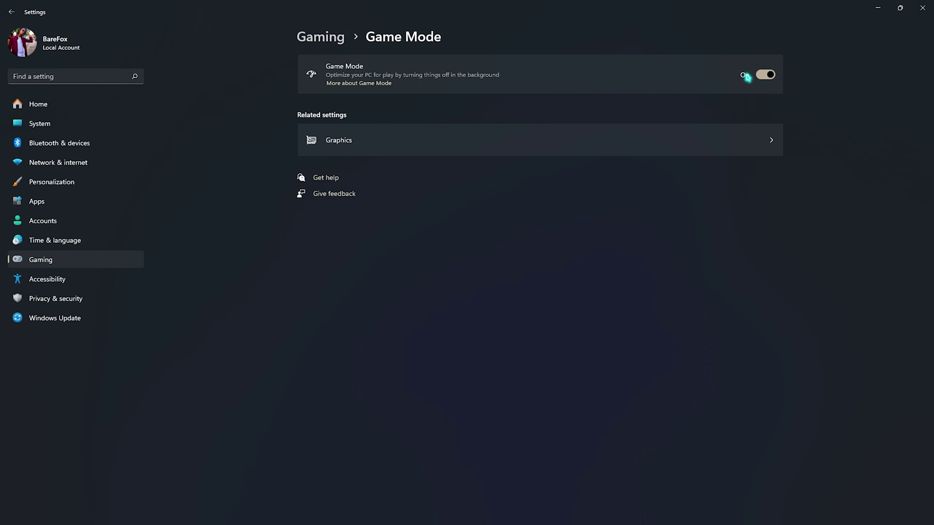
click(356, 152)
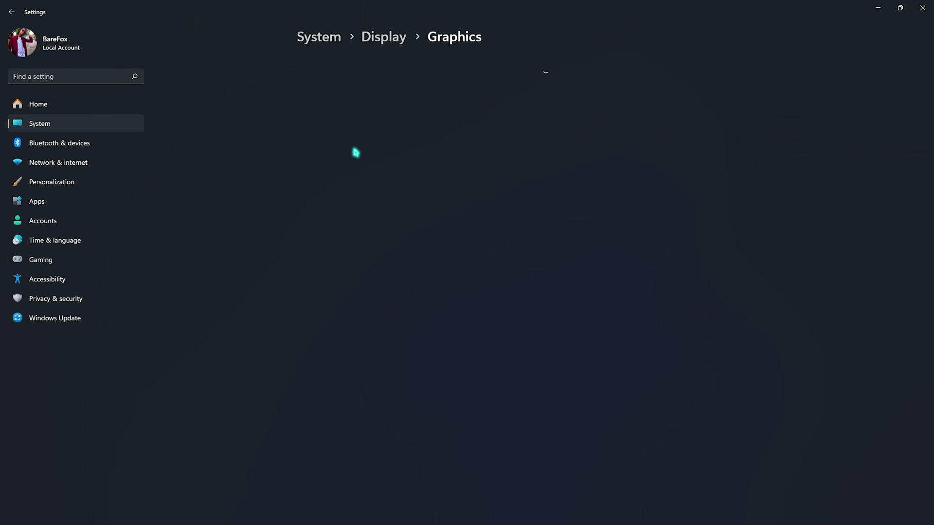
click(324, 86)
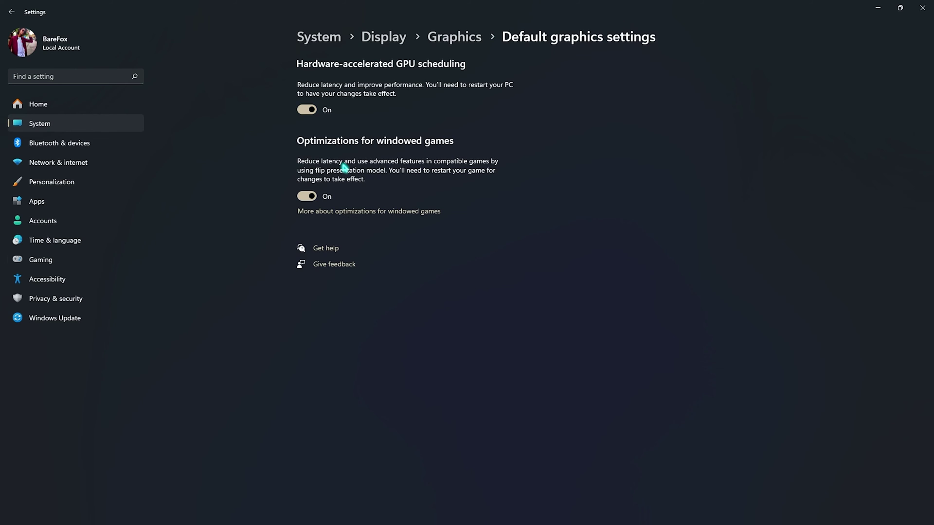
Add FortniteClient-Win64-Shipping.exe from FortniteGame\Binaries\Win64 to the Graphics app list
click(444, 41)
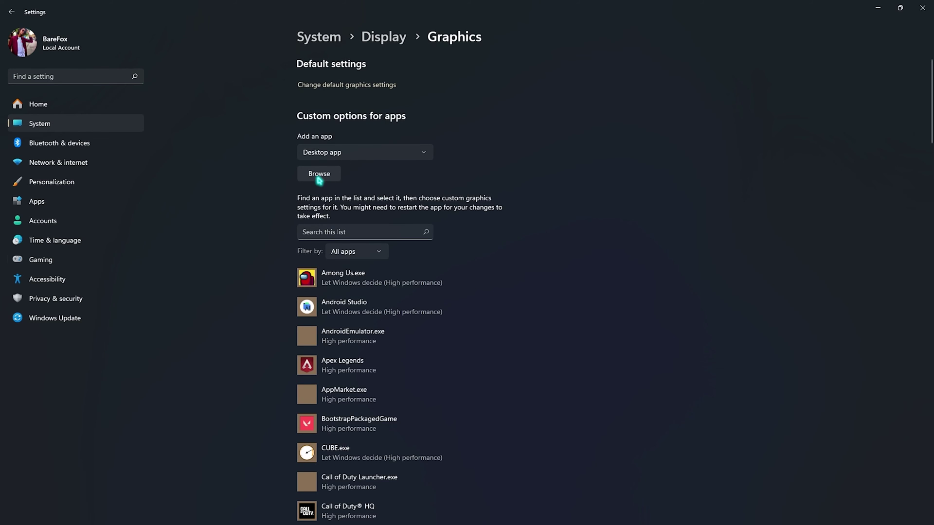
click(319, 179)
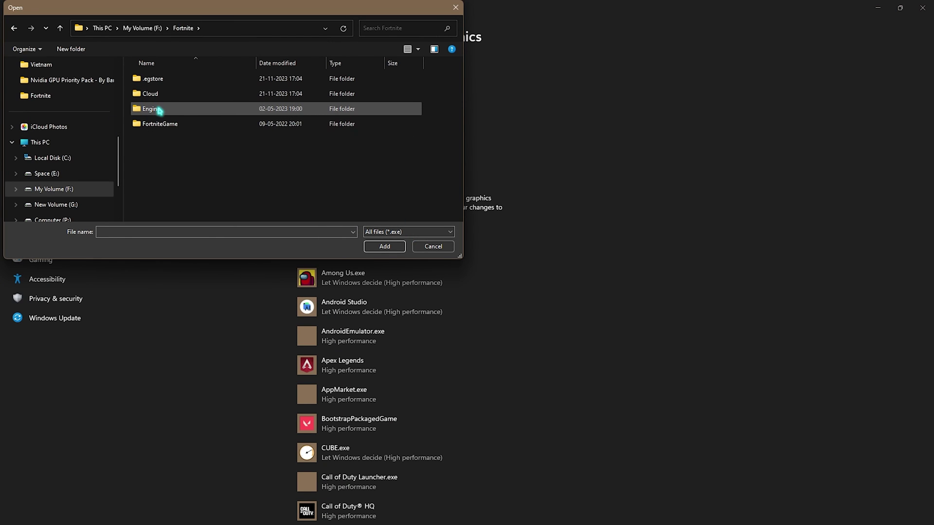
double_click(164, 127)
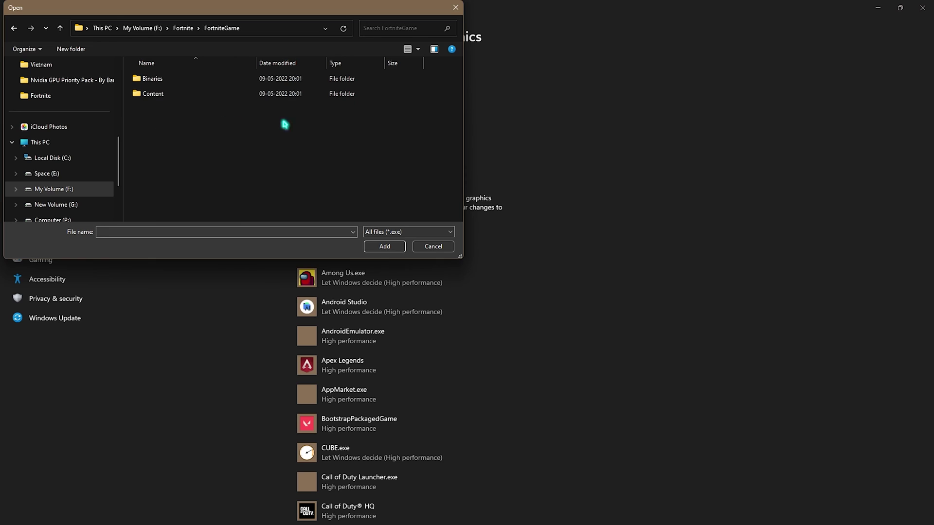
double_click(162, 80)
double_click(156, 94)
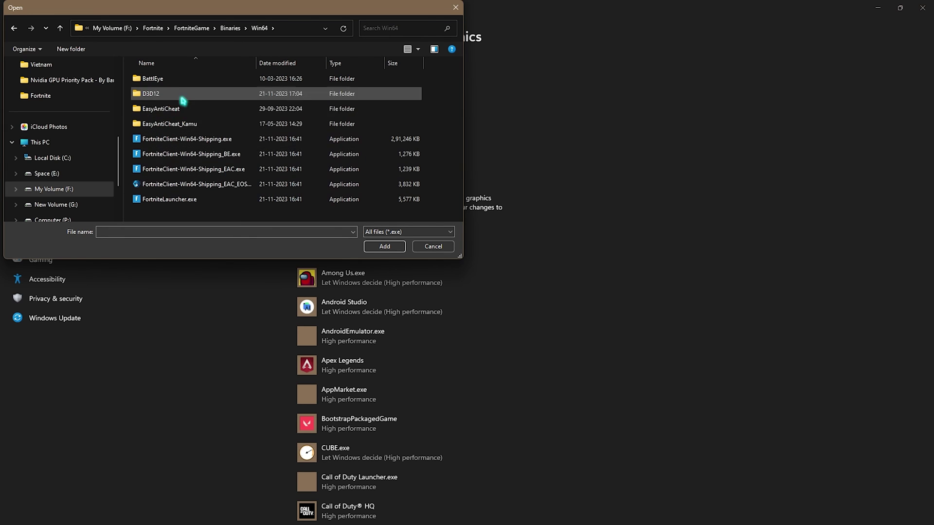
click(186, 140)
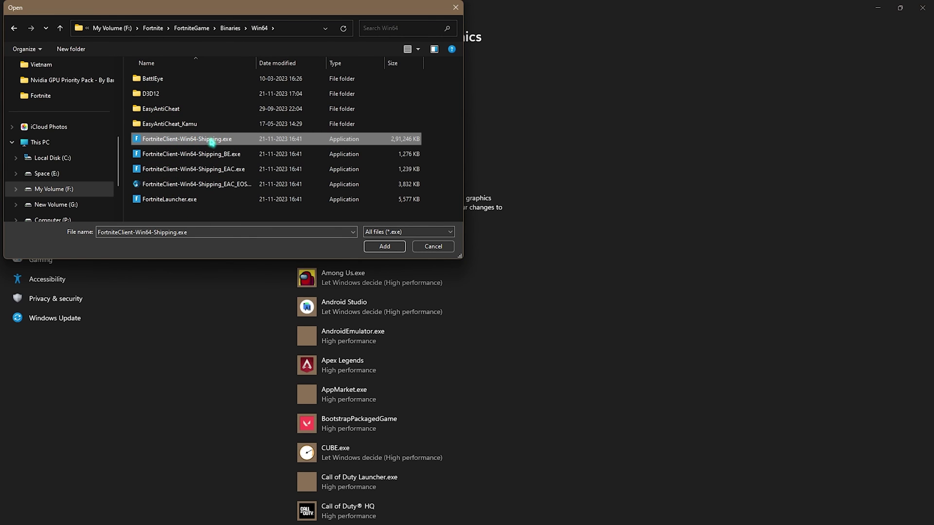
key(Return)
Set the Fortnite client's graphics preference to High performance
scroll(378, 242, down, 1)
scroll(364, 173, down, 5)
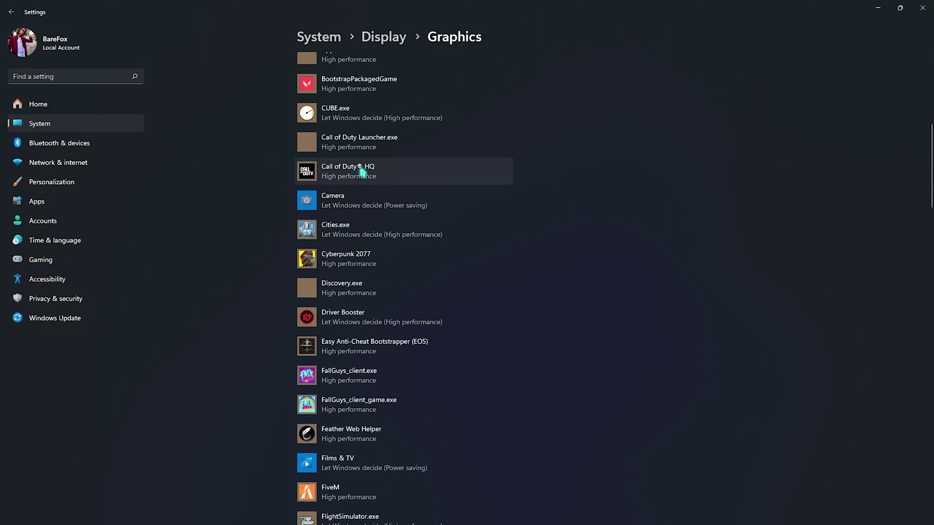
scroll(361, 372, down, 5)
click(389, 267)
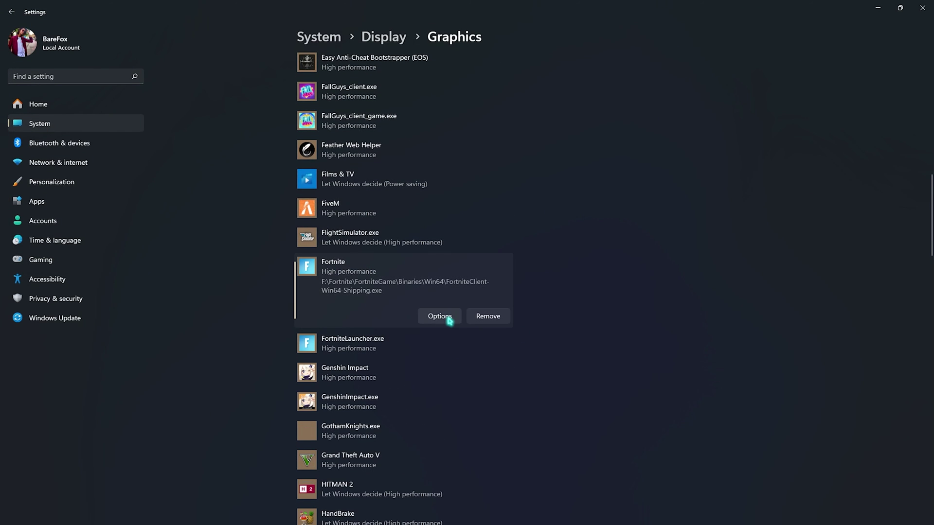
click(448, 321)
click(409, 343)
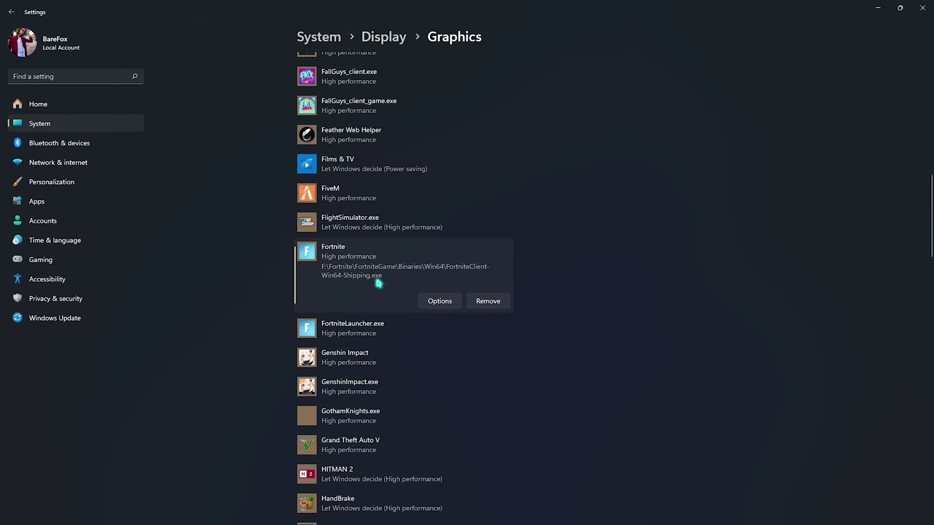
Add FortniteLauncher.exe to the Graphics app list
scroll(389, 175, up, 10)
scroll(382, 164, up, 2)
click(321, 174)
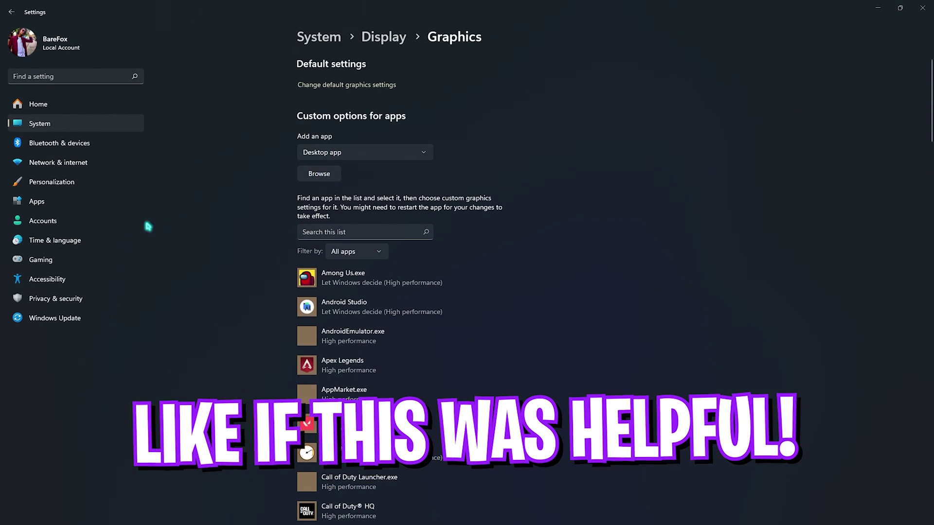
double_click(194, 200)
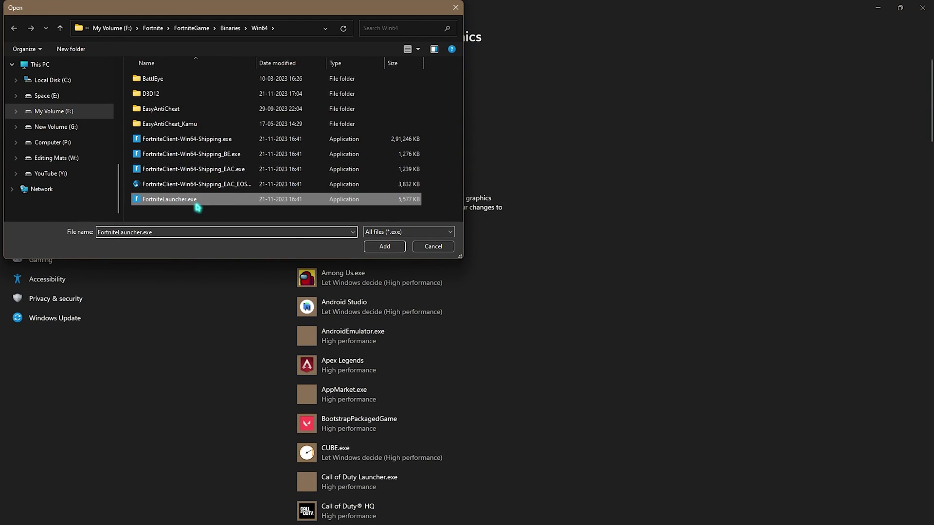
Set FortniteLauncher.exe's graphics preference to High performance
scroll(388, 299, down, 4)
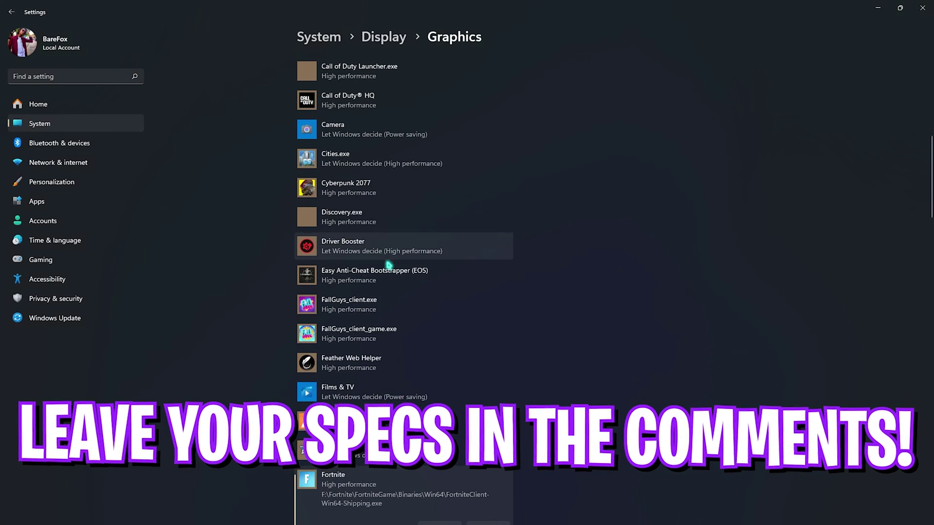
scroll(380, 311, down, 3)
click(438, 311)
click(443, 347)
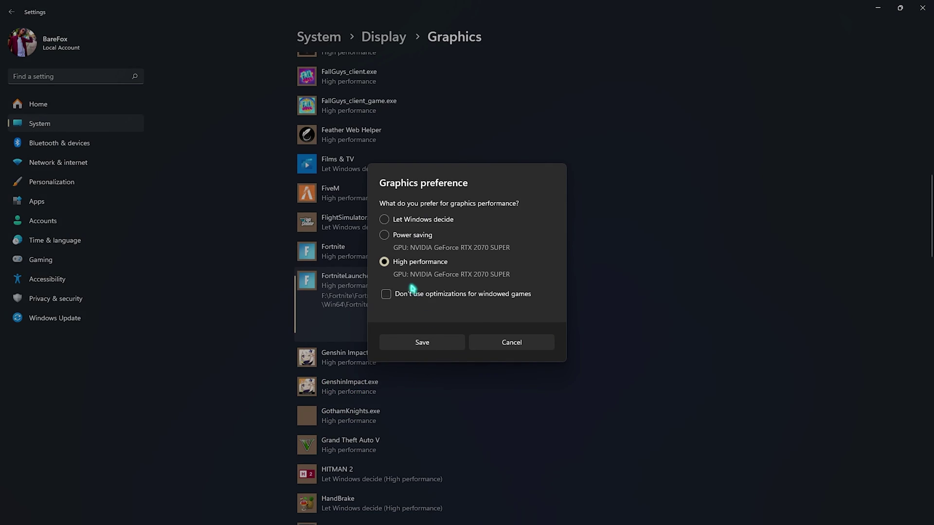
click(422, 342)
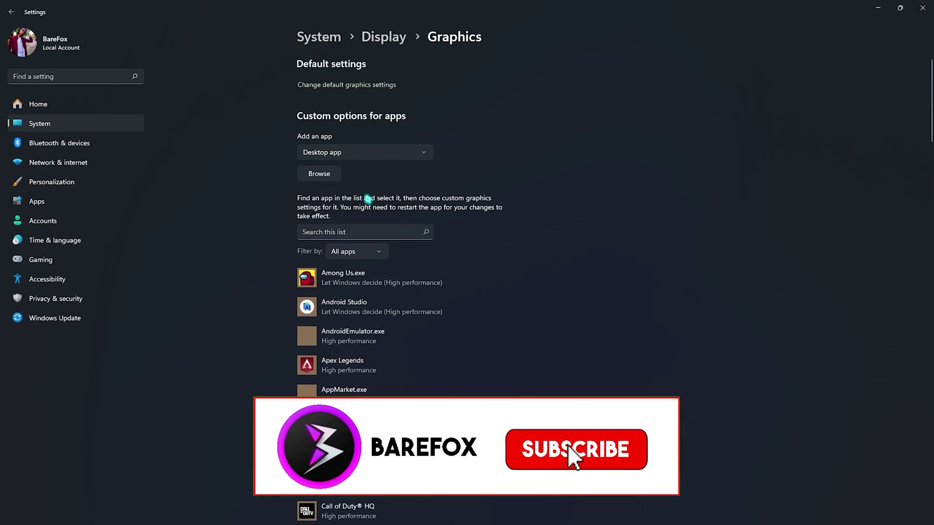